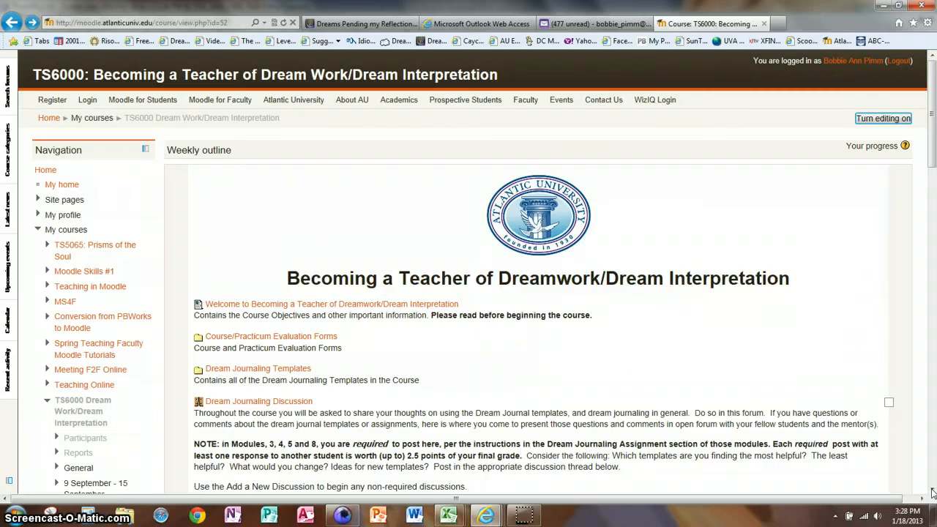
- Go to Course administration > Grades to bring up the TS6000 Grader report
scroll(932, 493, down, 3)
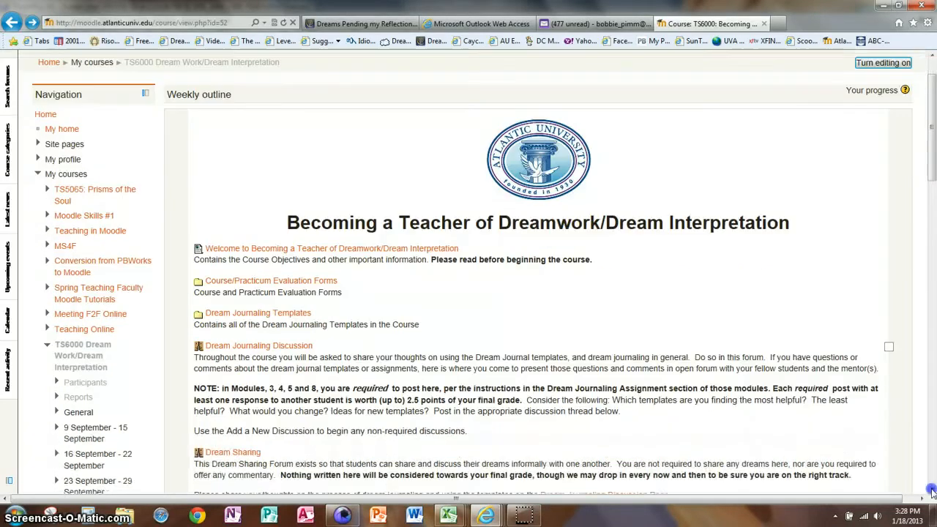
scroll(932, 493, down, 8)
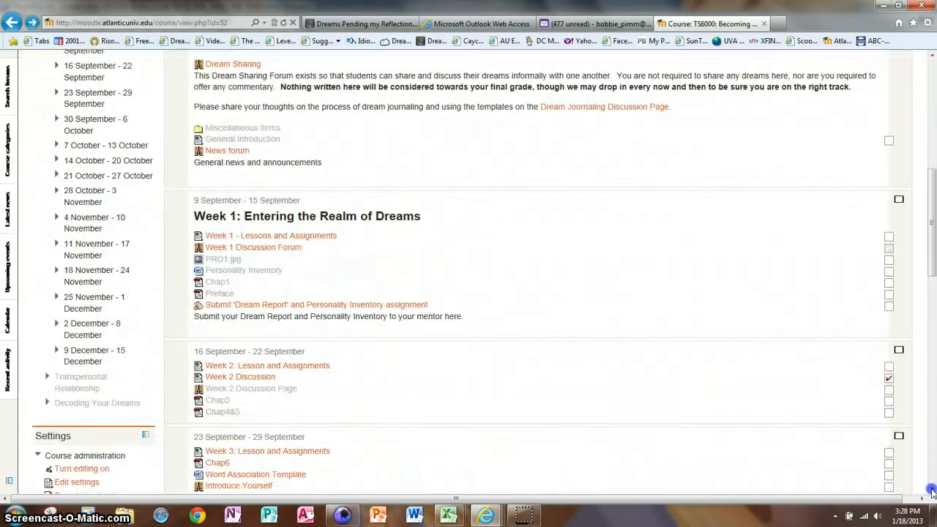
scroll(933, 493, down, 1)
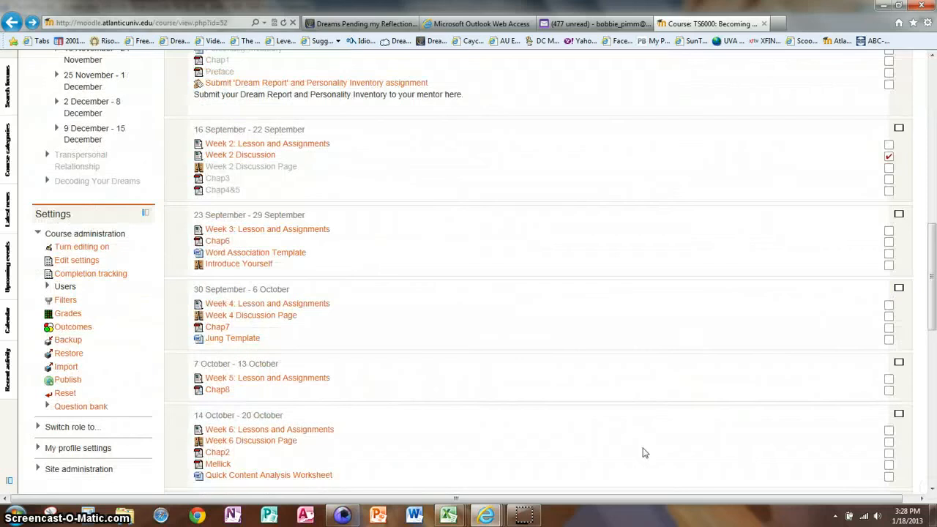
click(89, 236)
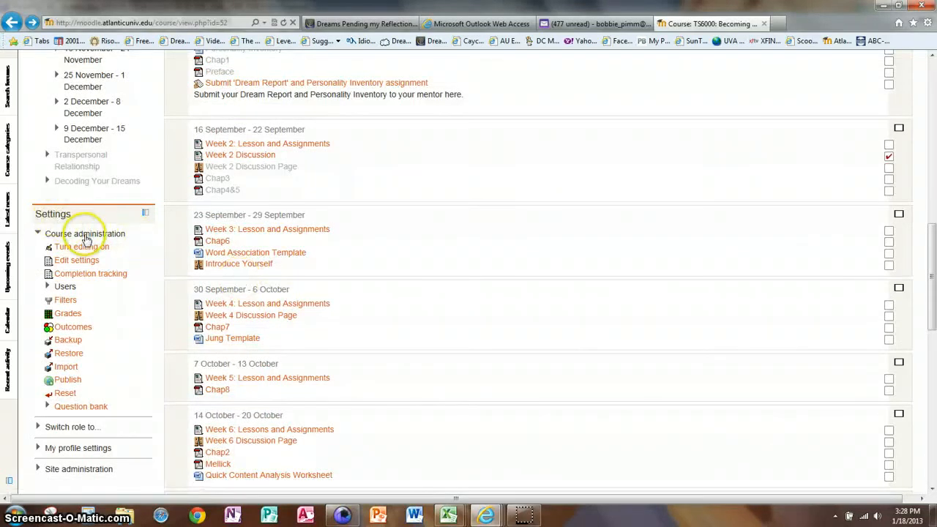
click(74, 319)
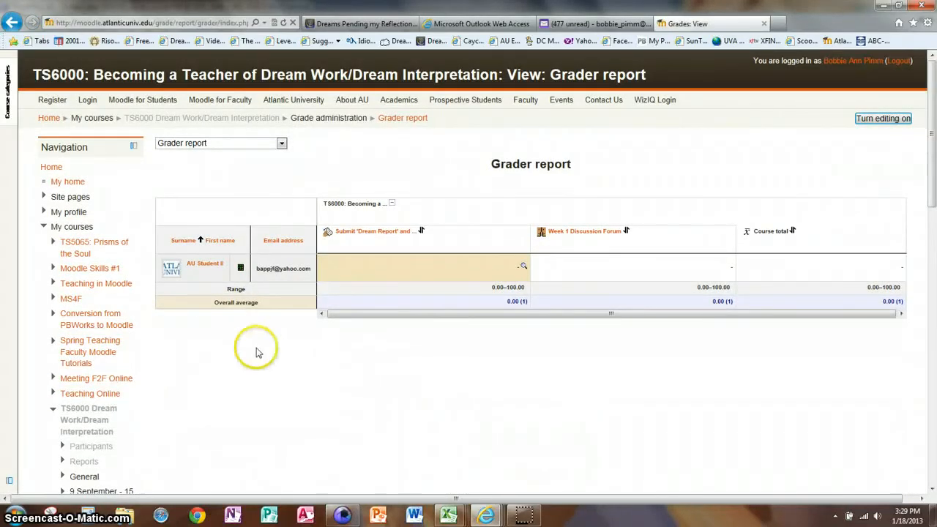
click(203, 270)
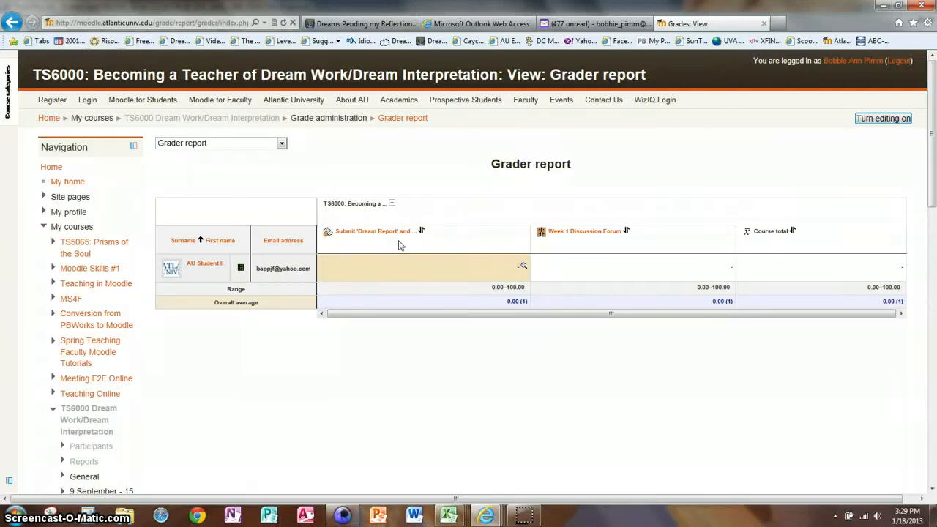
- Open Grade administration > Course grade settings for the TS6000 gradebook
click(932, 491)
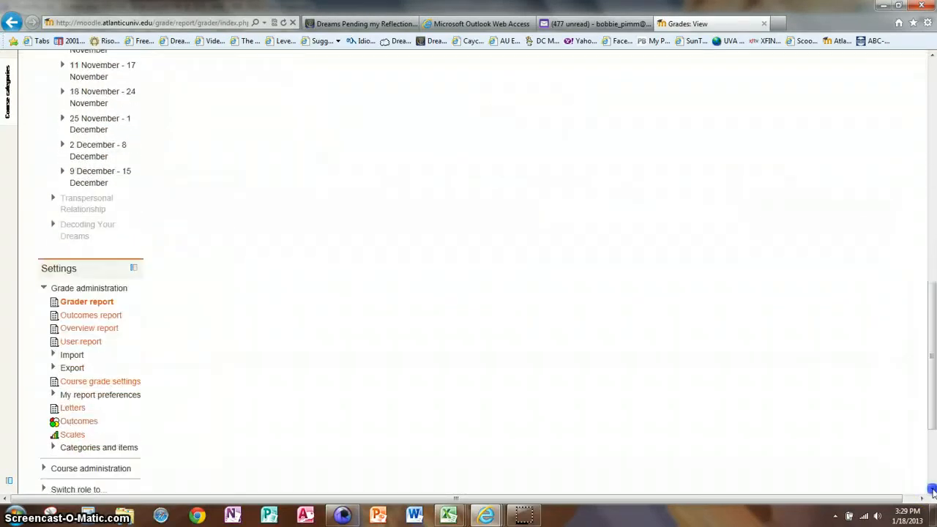
click(933, 491)
click(932, 492)
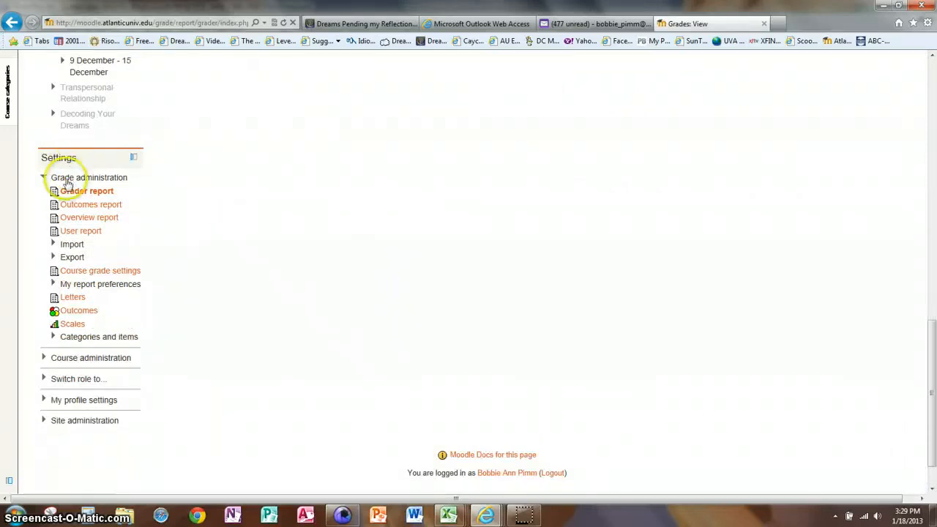
click(102, 272)
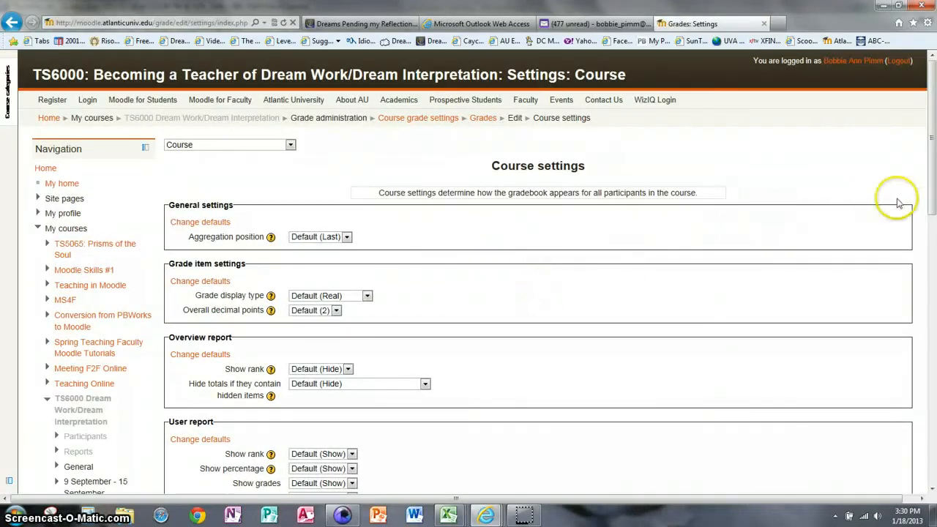
click(933, 491)
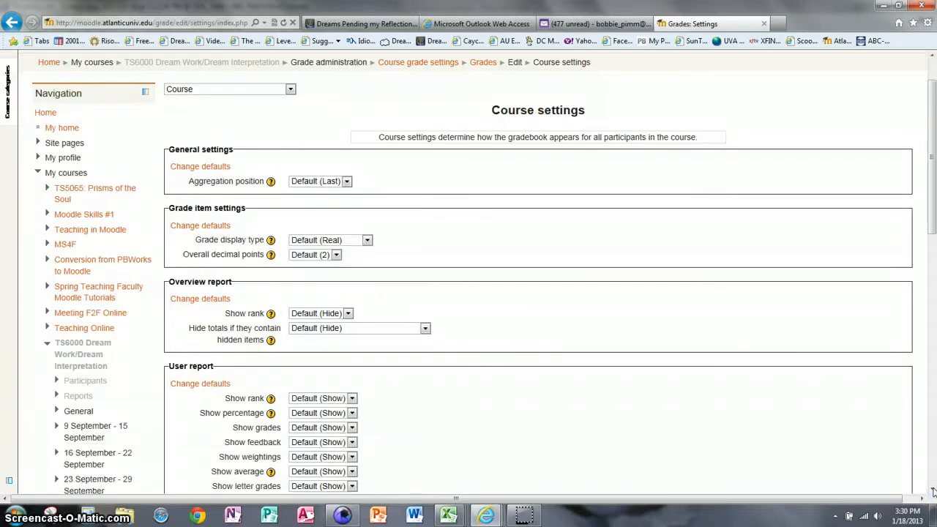
click(933, 491)
click(933, 492)
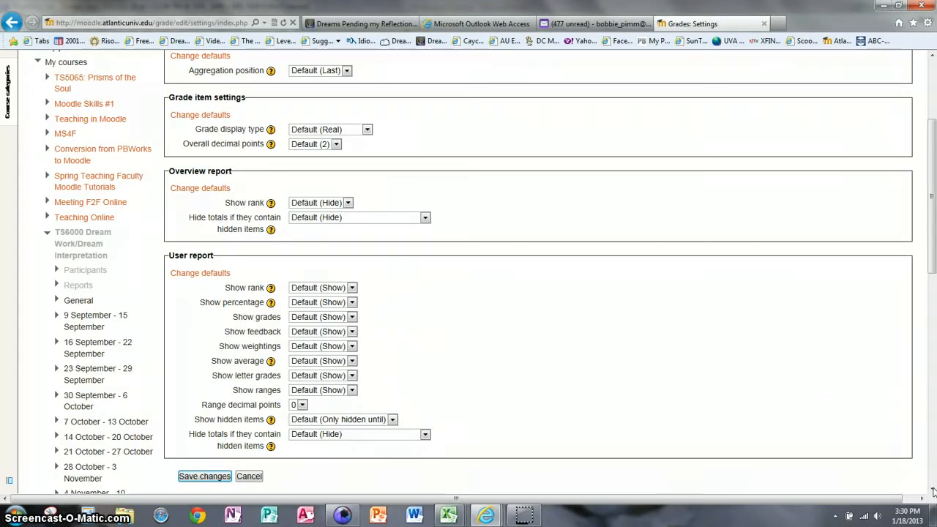
click(932, 60)
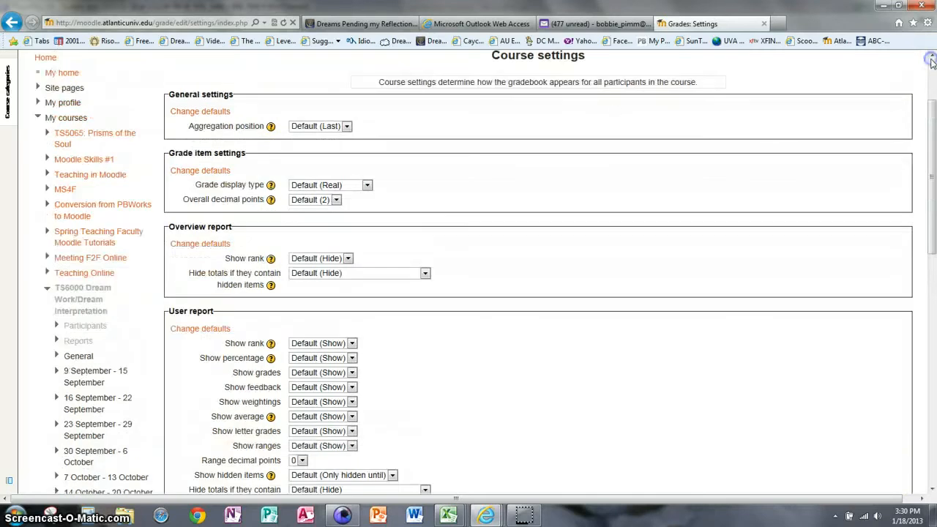
click(270, 128)
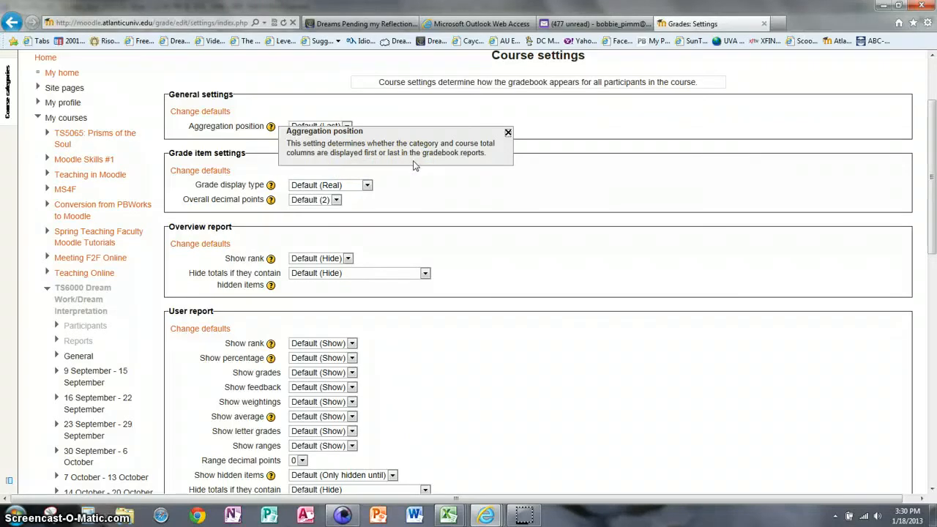
click(508, 132)
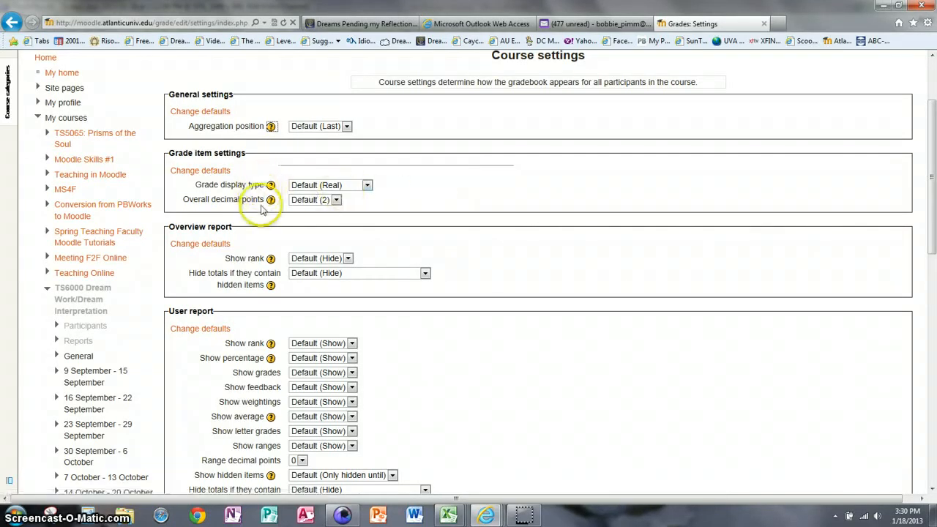
click(366, 186)
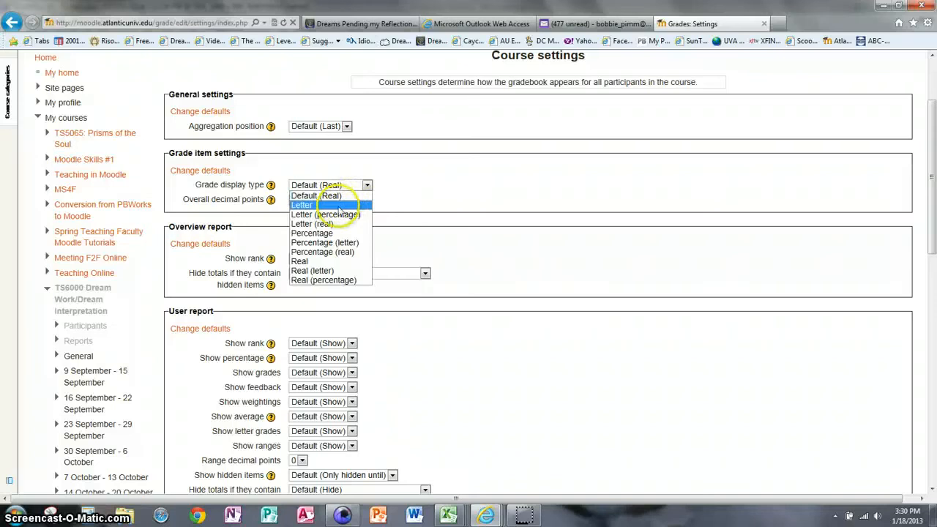
click(317, 206)
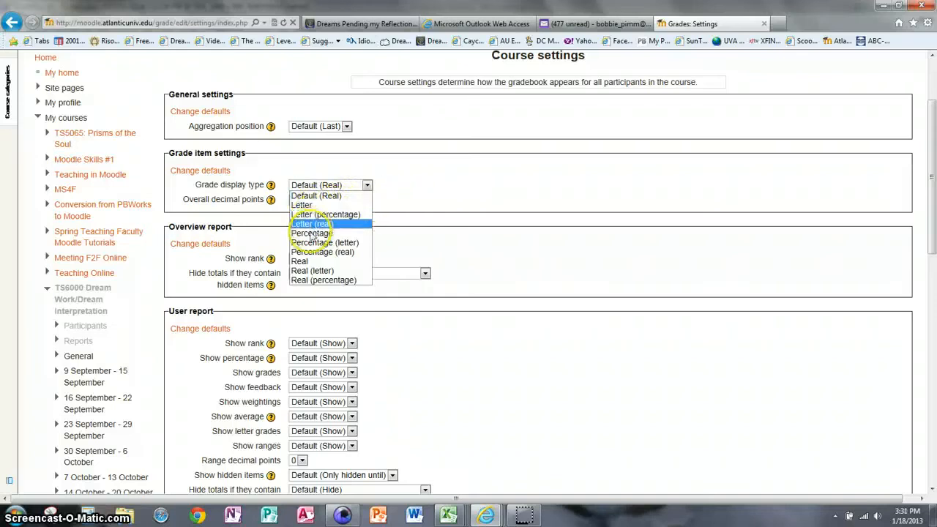
click(415, 185)
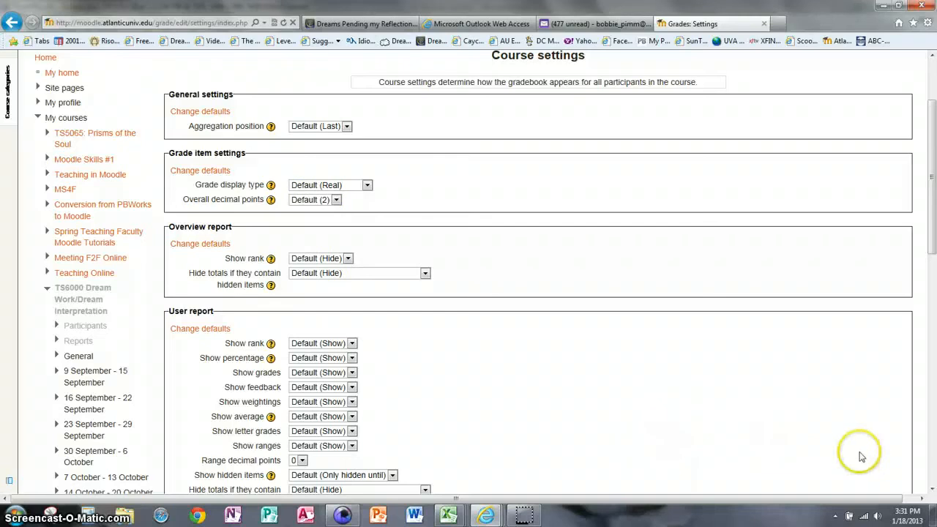
click(932, 492)
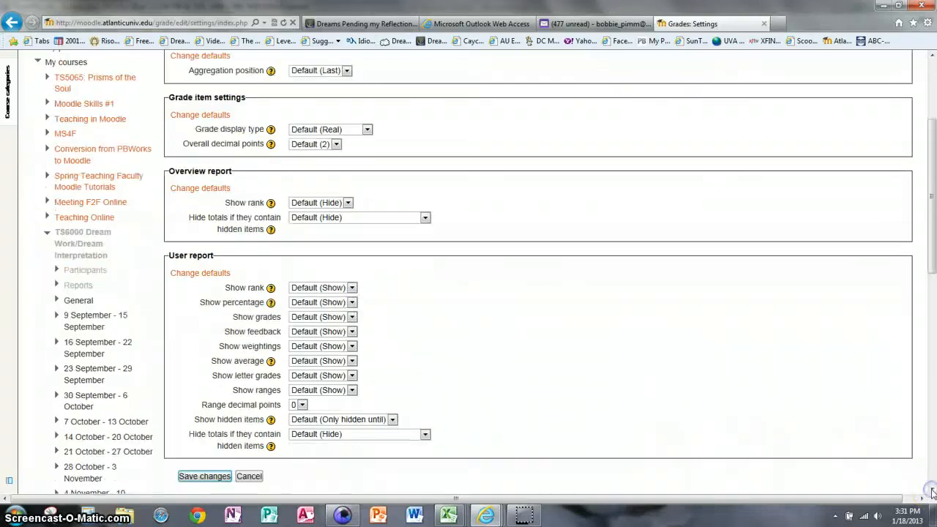
click(271, 205)
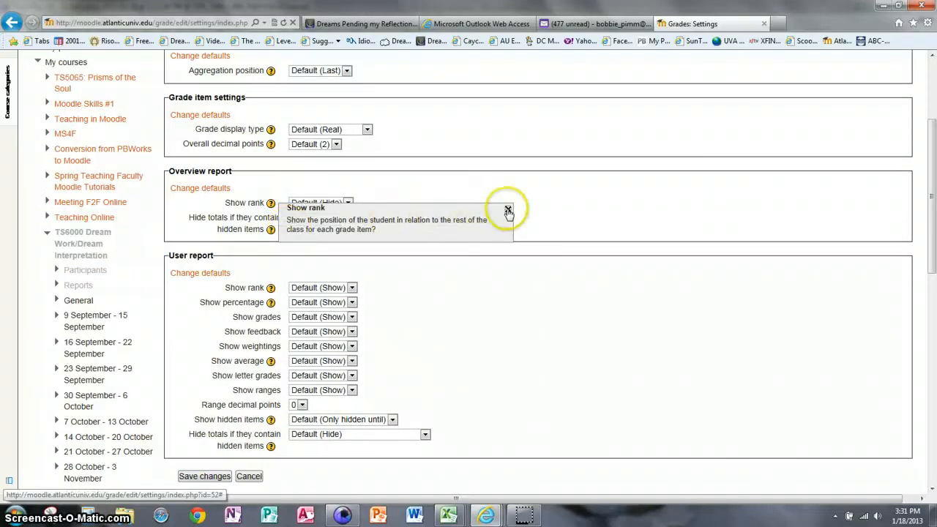
click(508, 210)
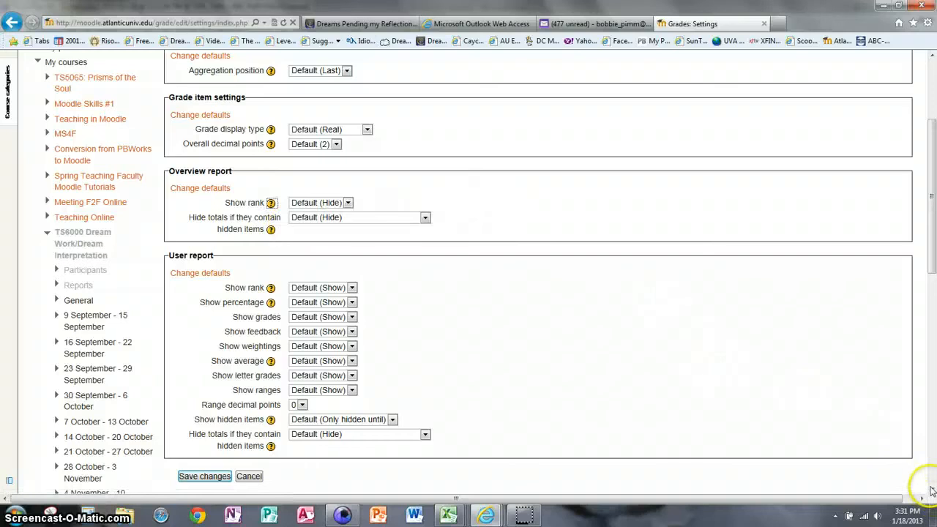
scroll(932, 490, down, 3)
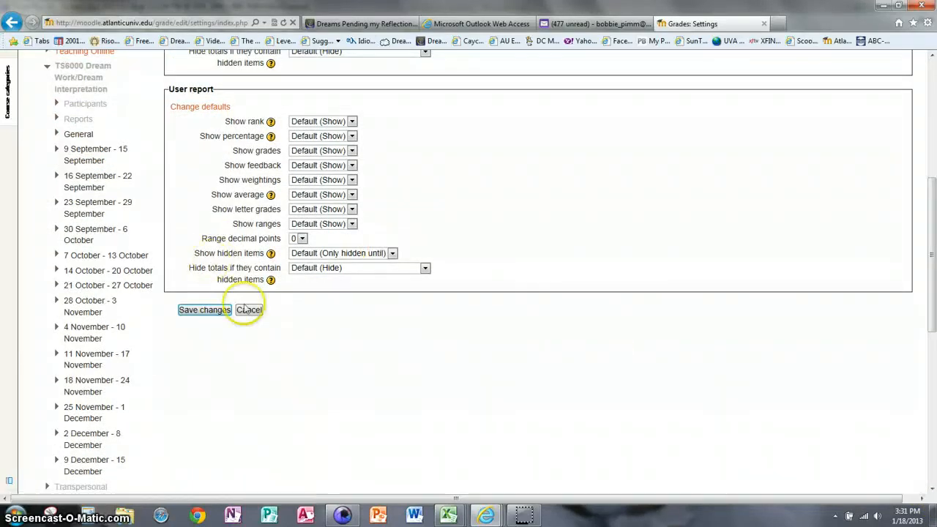
- Save the default grade settings, view the Dream Report submissions, then return to the Grader report
click(202, 312)
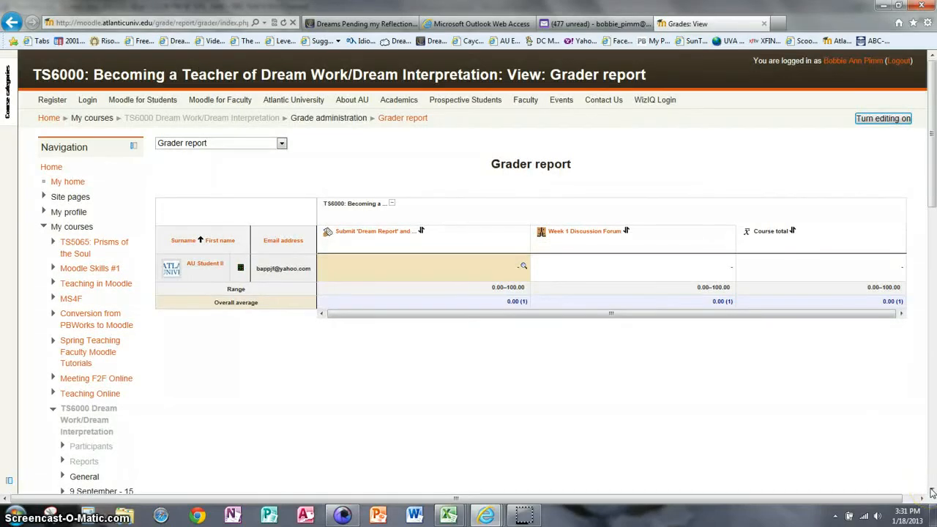
click(364, 232)
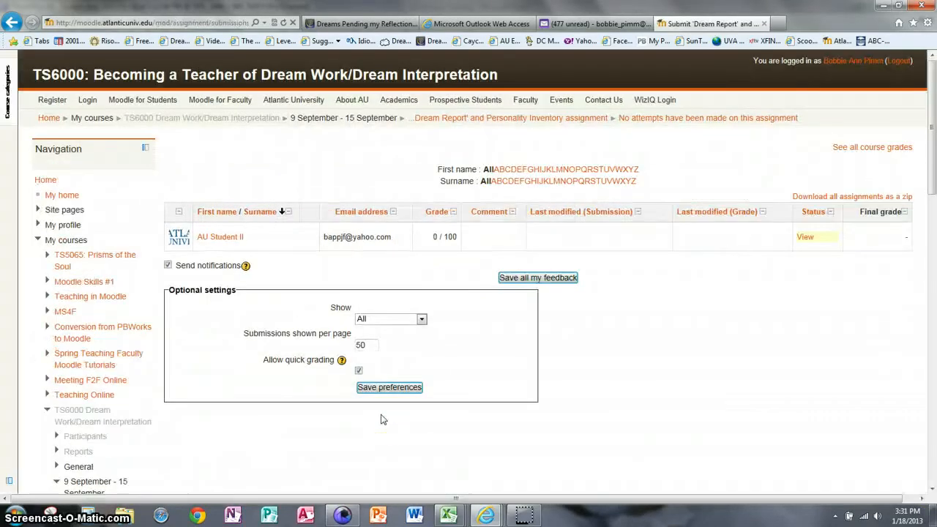
click(450, 396)
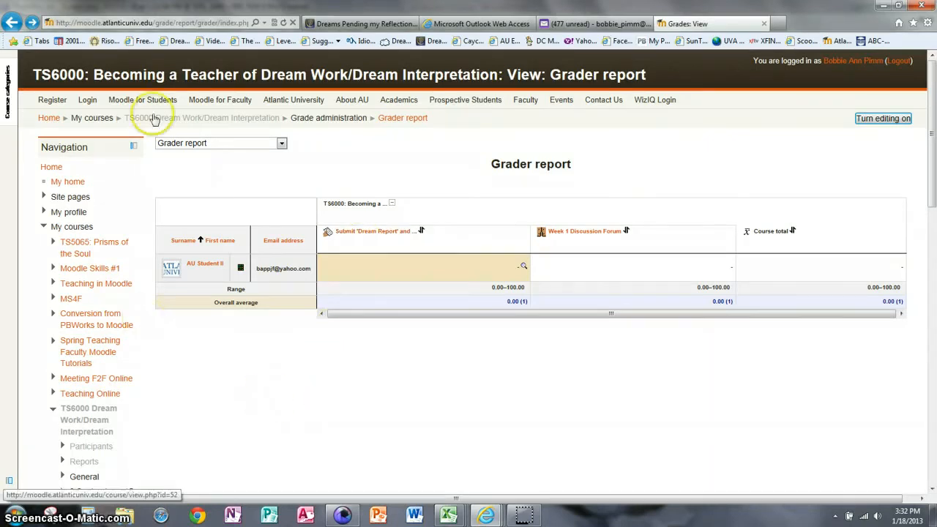
- Turn editing on for TS6000 and open the Dream Report assignment's Update form
click(208, 121)
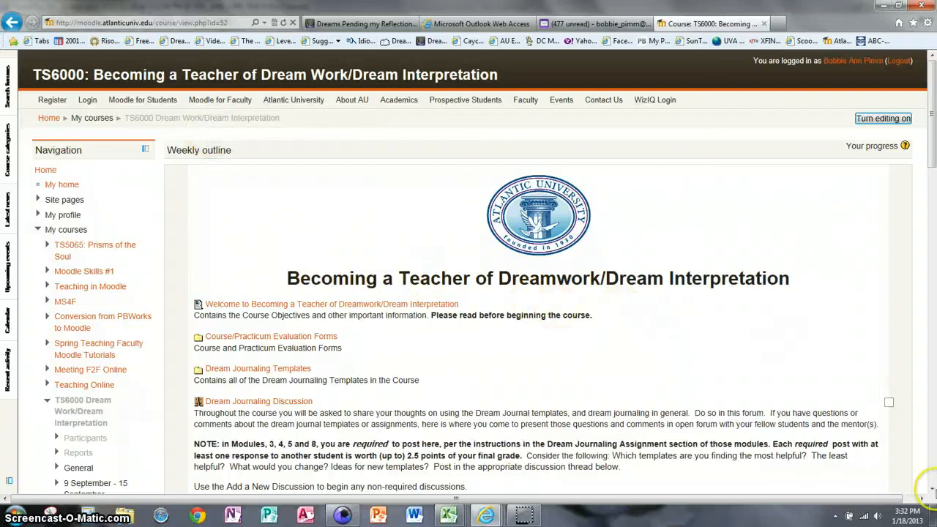
click(884, 118)
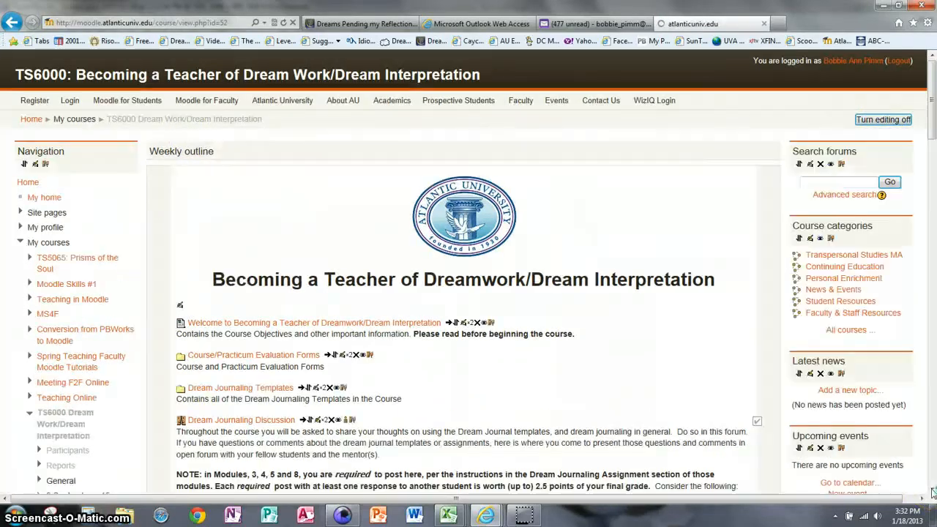
click(932, 492)
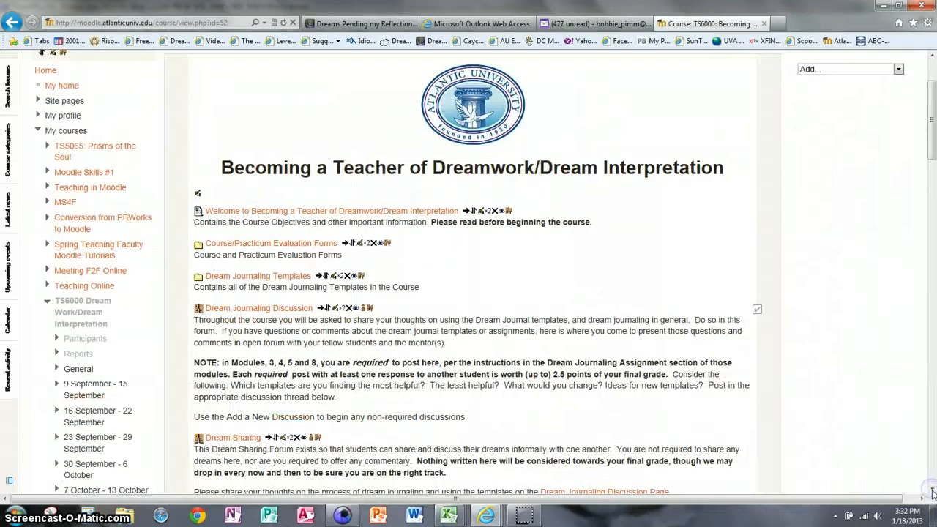
drag(932, 492, 933, 492)
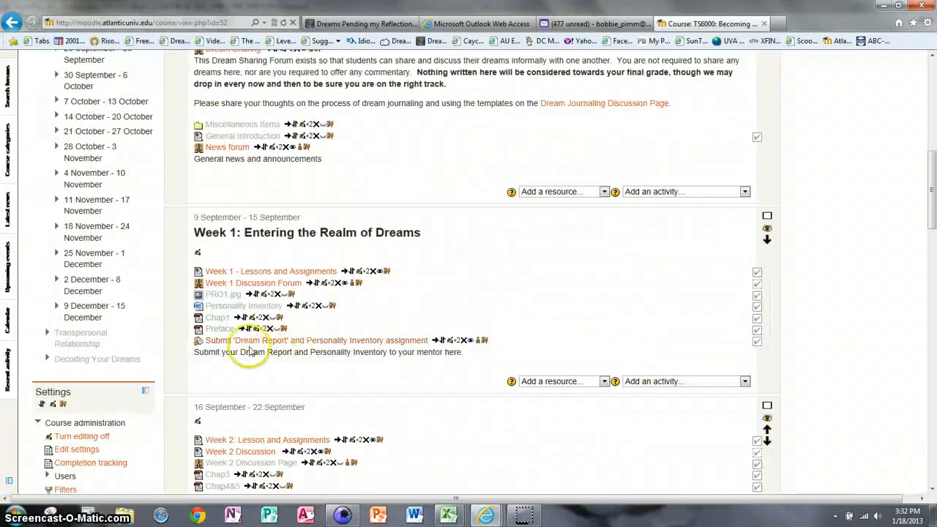
click(450, 342)
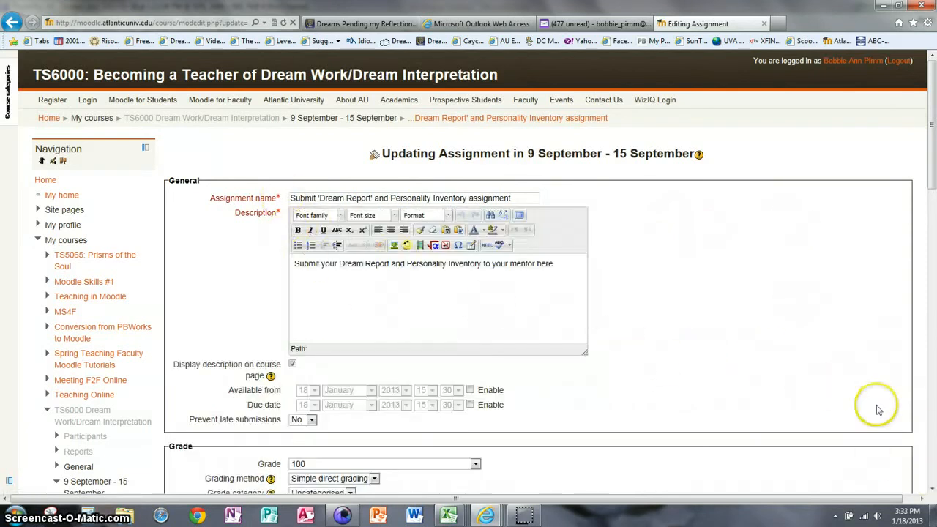
- Keep the maximum grade at 100 and Simple direct grading, after checking the grading-method help
scroll(932, 490, down, 5)
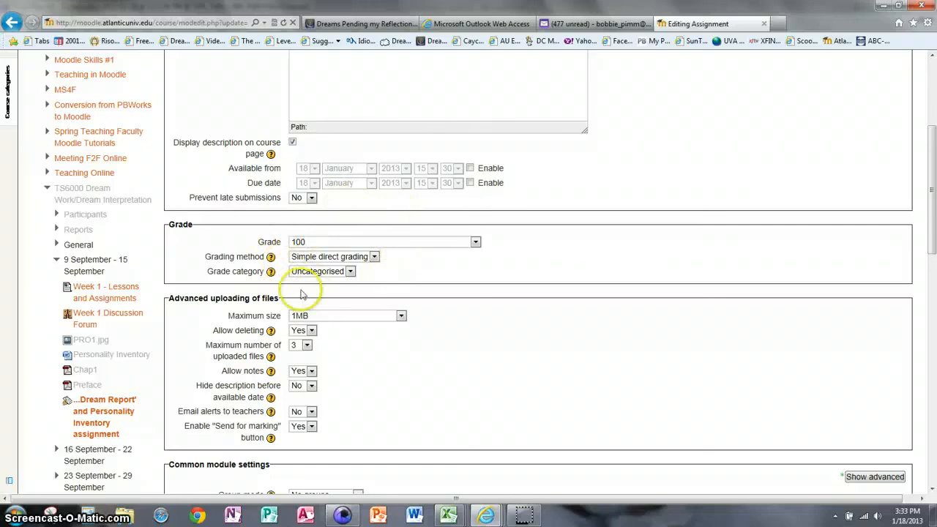
click(477, 245)
scroll(478, 246, down, 10)
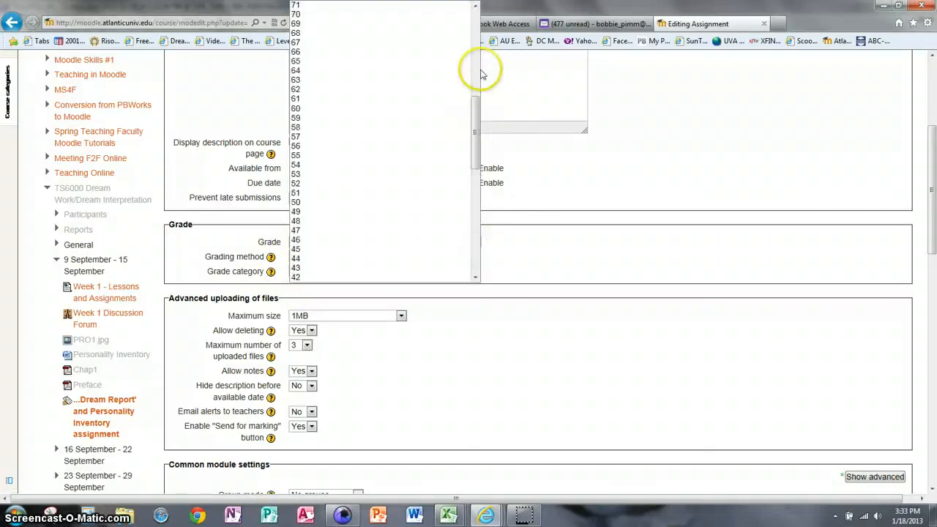
click(474, 13)
click(307, 52)
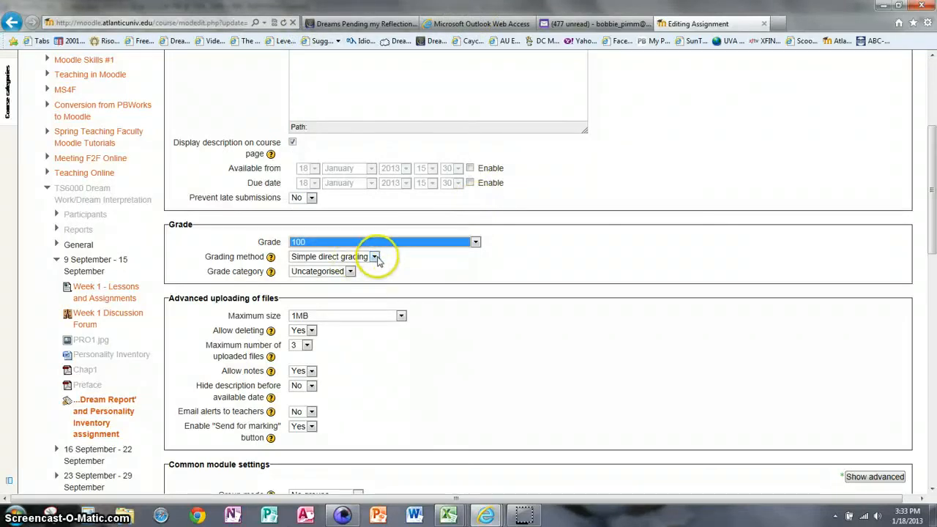
click(271, 258)
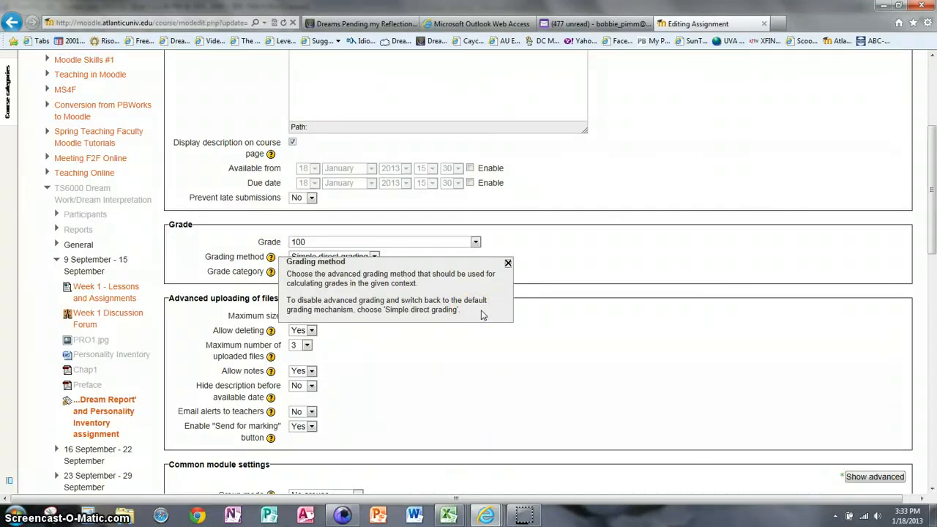
click(508, 263)
click(373, 257)
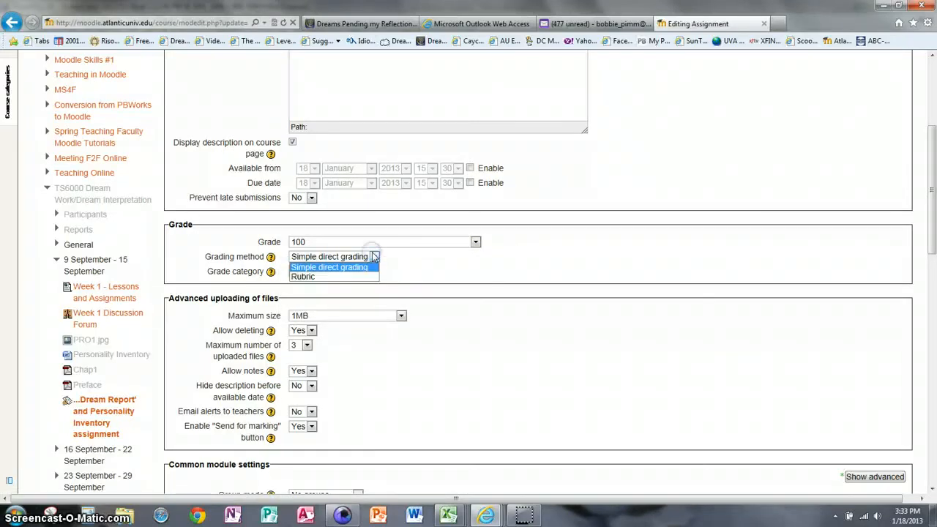
click(376, 260)
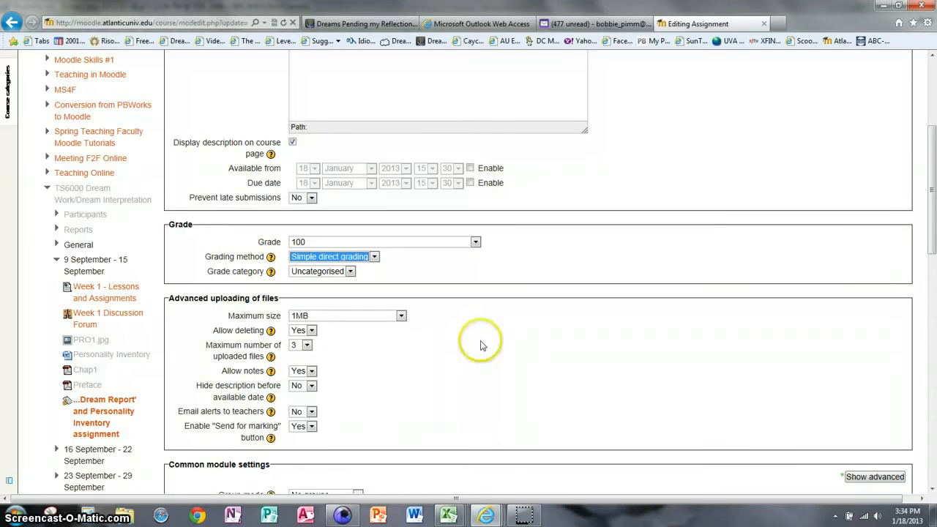
- Change the assignment's maximum upload size from 1MB to 256MB
click(402, 315)
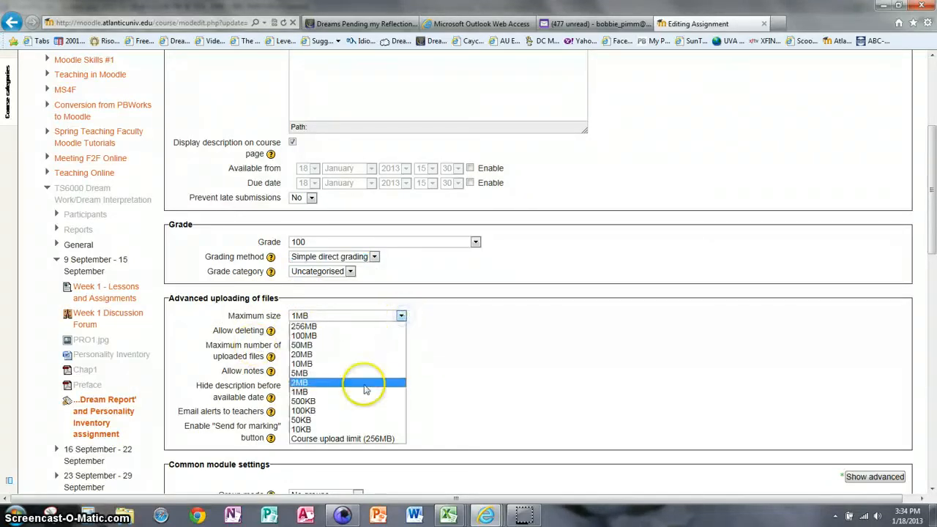
click(357, 334)
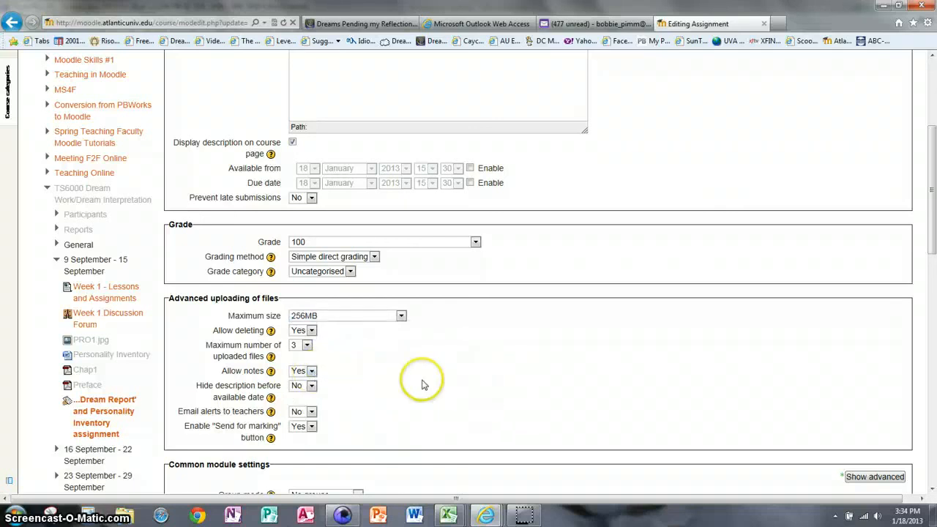
click(421, 381)
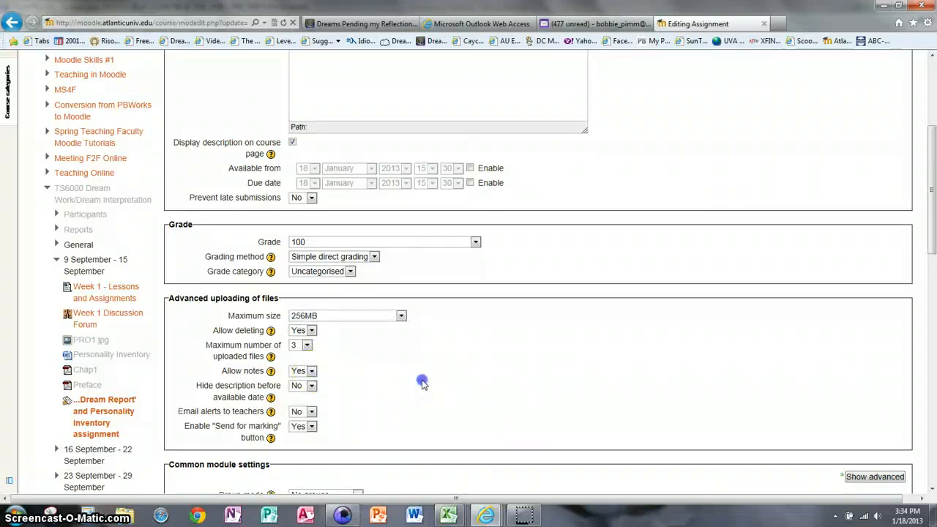
- Set completion to 'Show activity as complete when conditions are met' with Require grade, then save and return
click(933, 489)
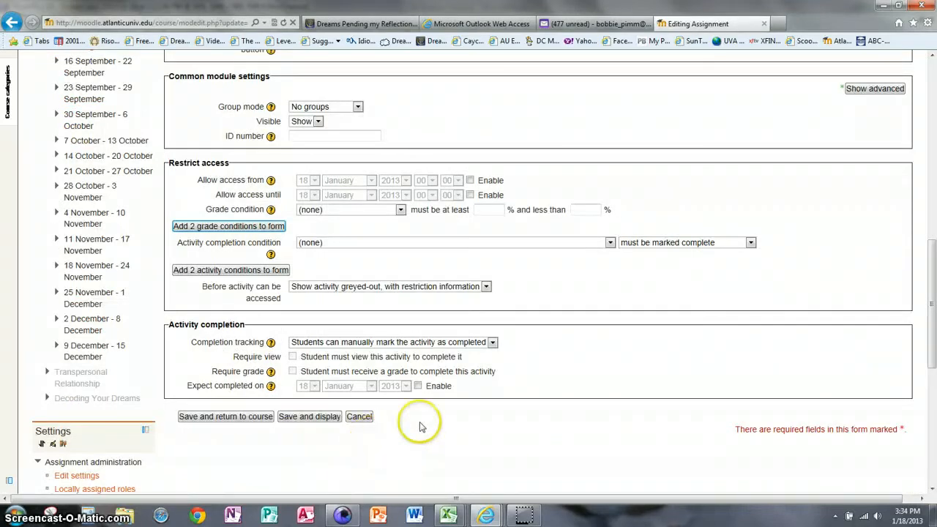
click(493, 343)
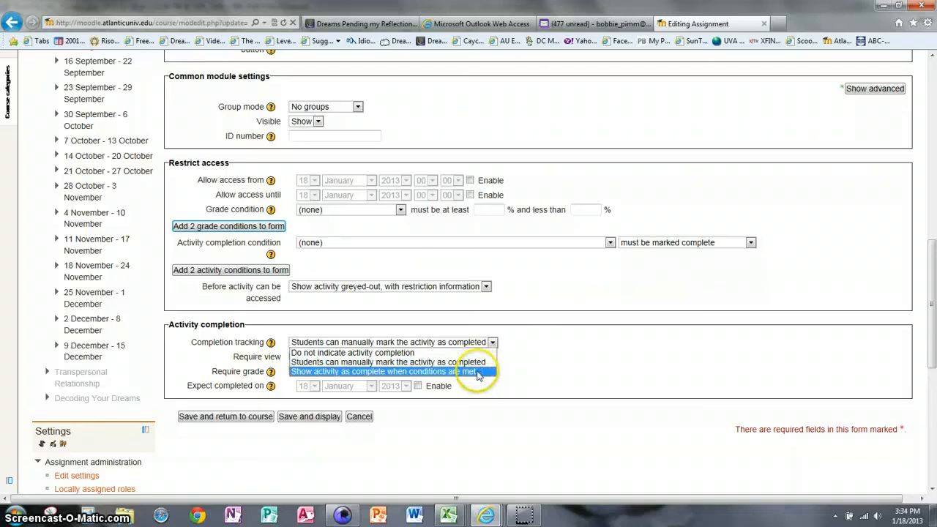
click(478, 372)
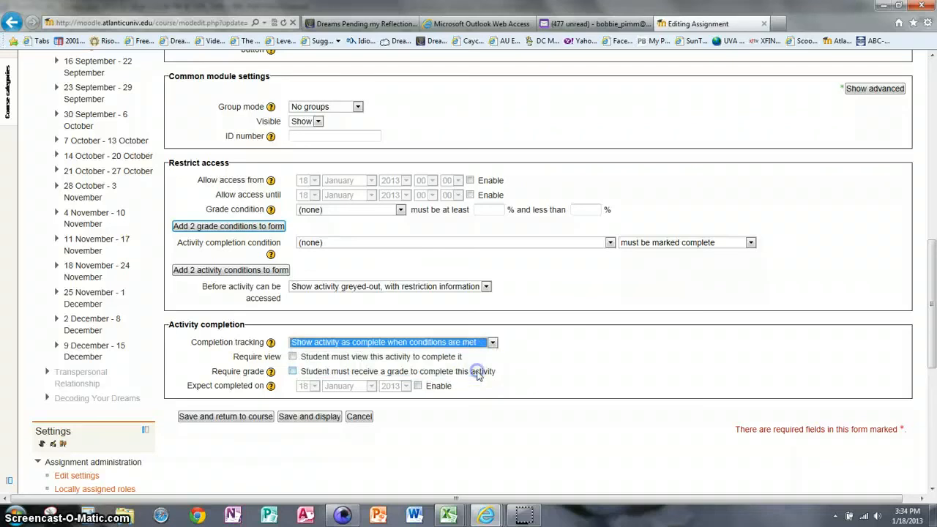
click(292, 372)
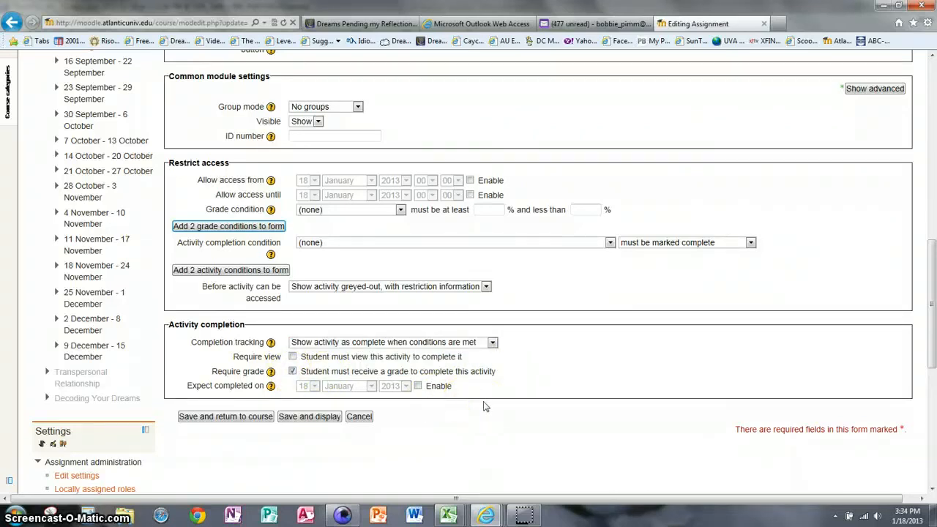
click(231, 419)
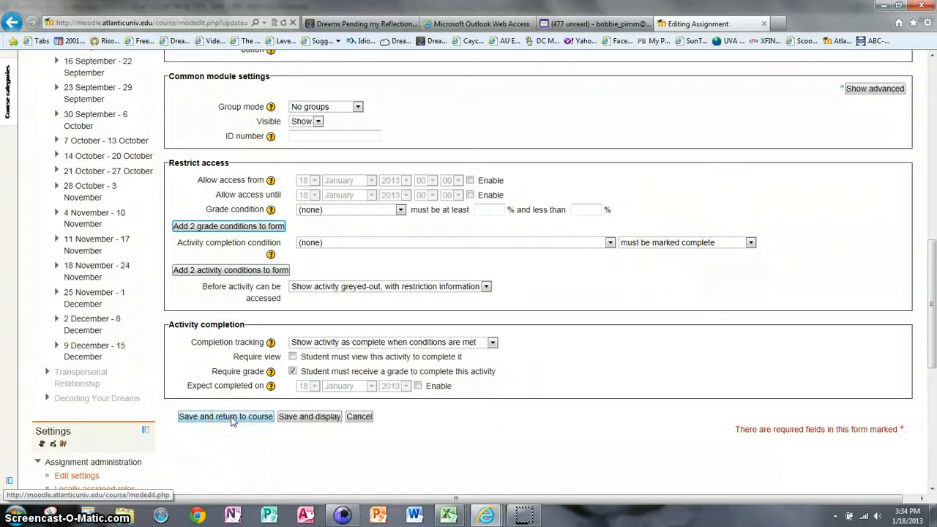
click(231, 421)
- Return to the Week 1 outline and pick the Week 1 Discussion Forum's Update icon
click(507, 455)
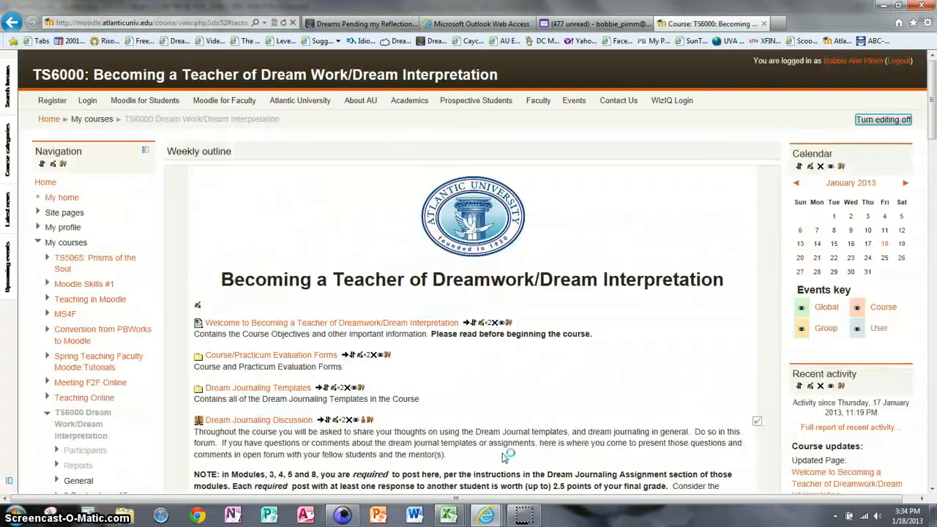
click(614, 336)
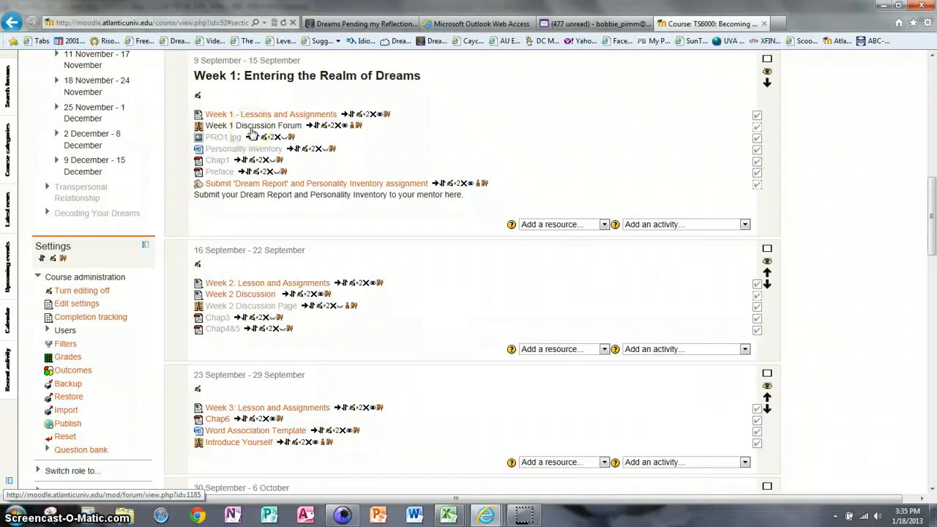
click(325, 129)
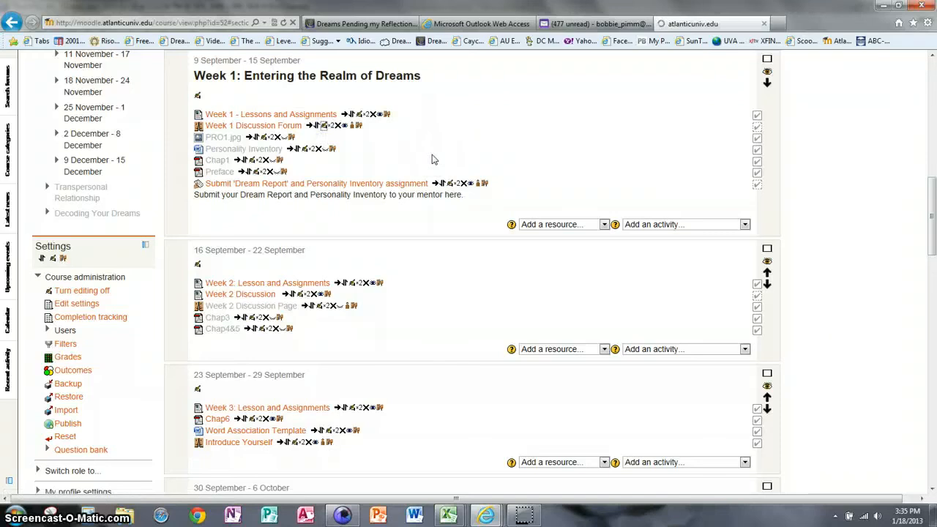
- Scroll the Editing Forum form down to its Grade and Ratings sections
click(686, 351)
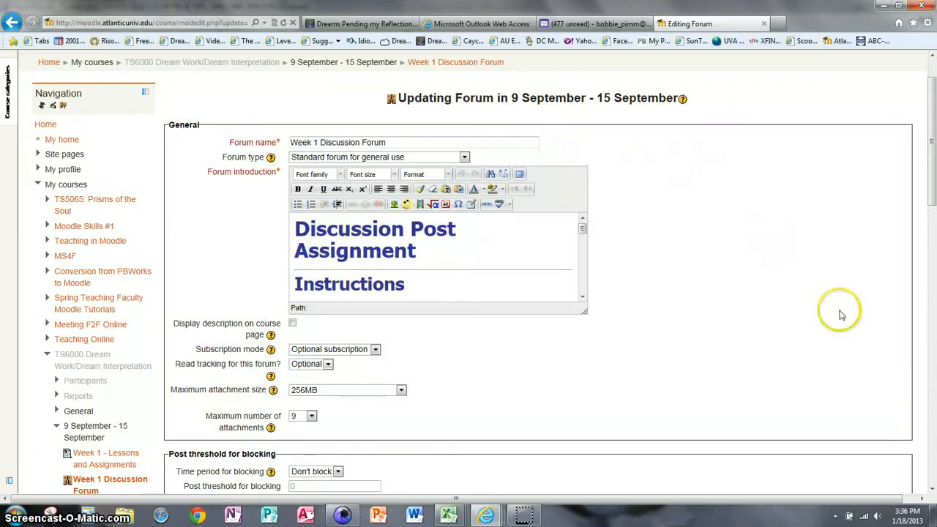
scroll(933, 493, down, 3)
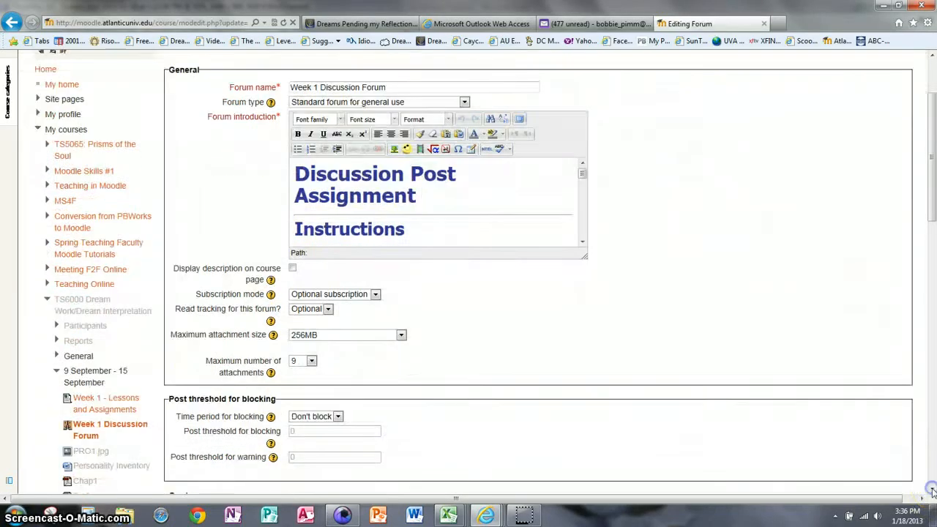
scroll(933, 493, down, 2)
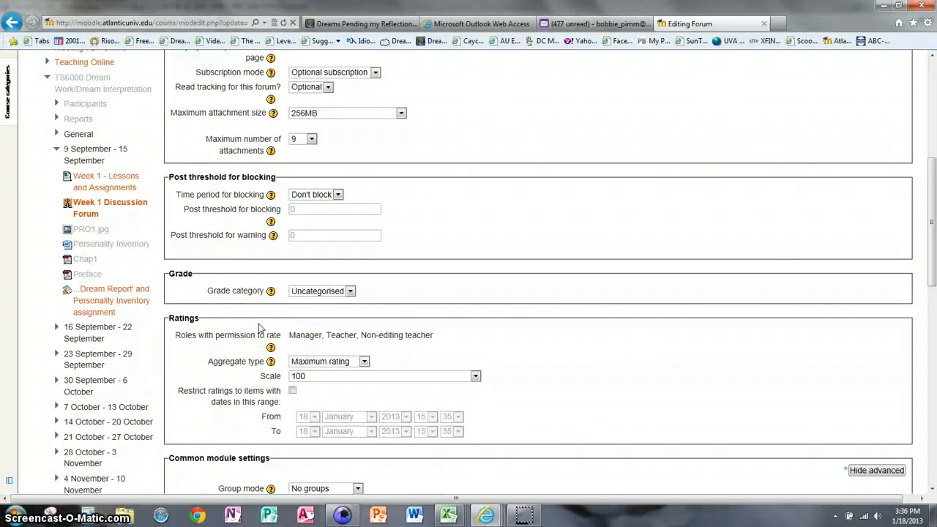
- Keep the forum's ratings at Maximum rating aggregation on a scale of 100
click(364, 363)
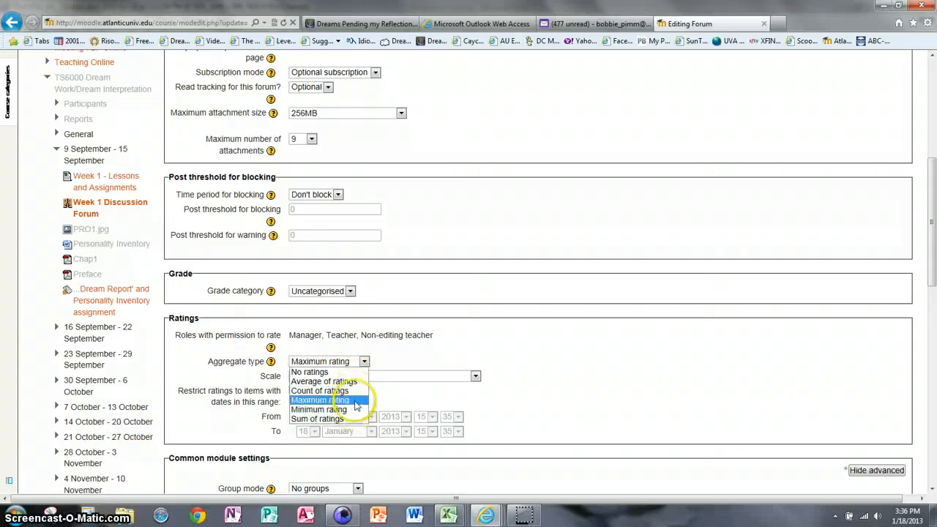
click(354, 401)
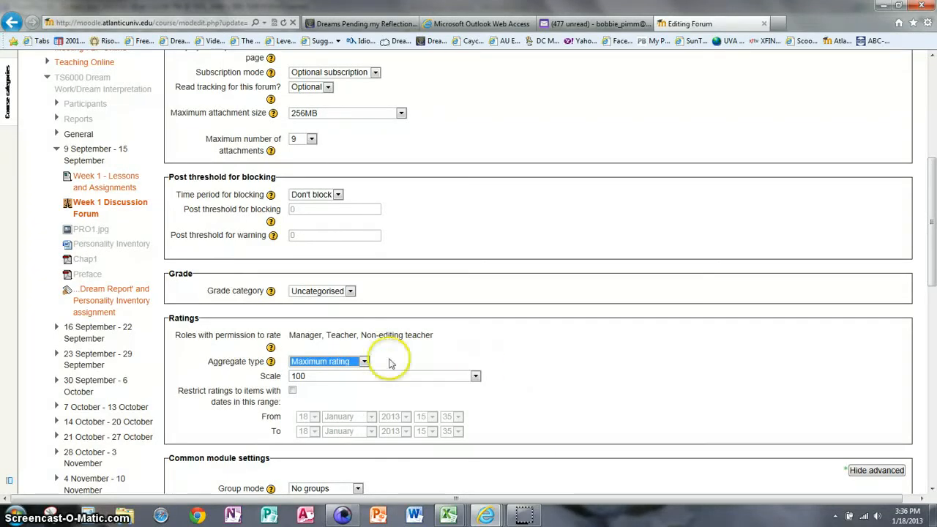
click(363, 361)
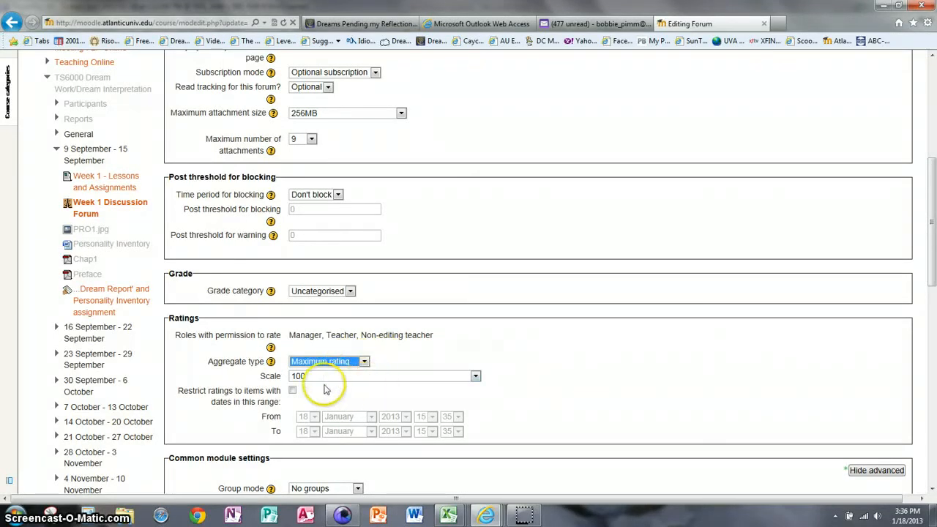
click(476, 378)
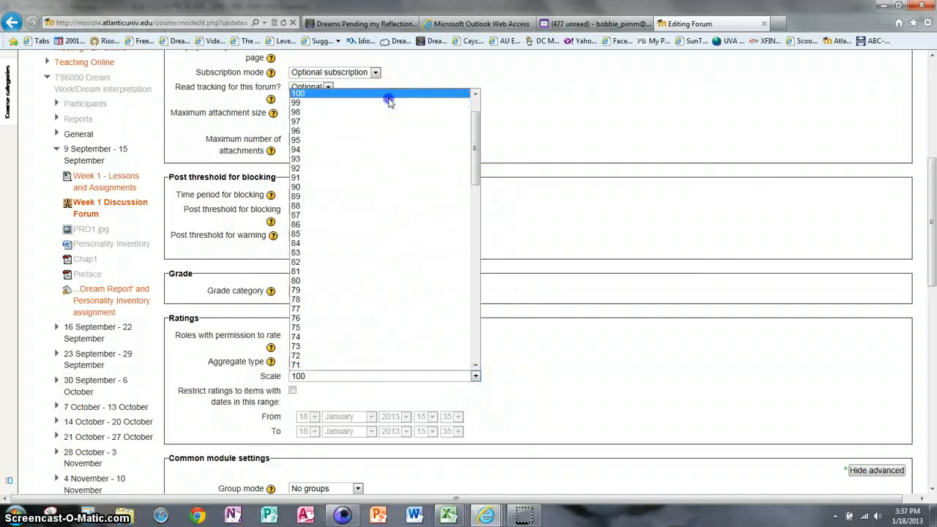
click(388, 100)
click(566, 374)
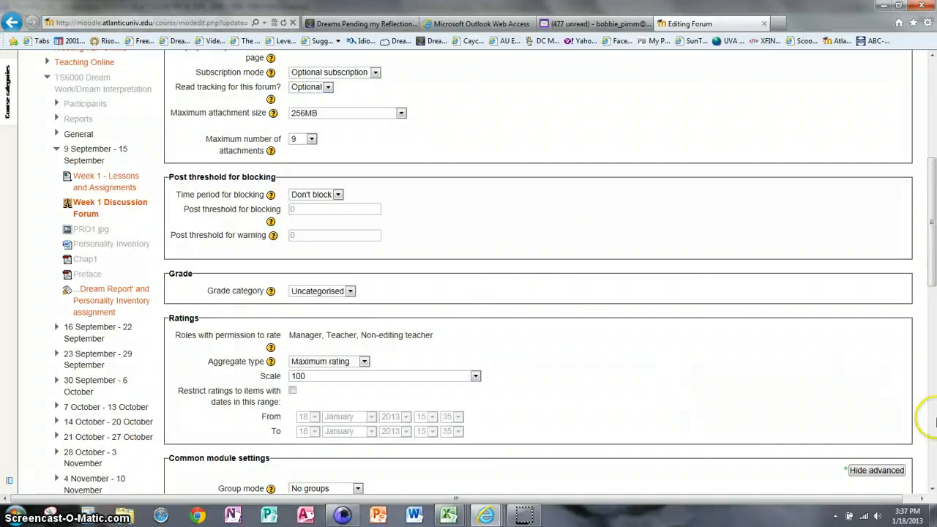
- Scroll to the bottom of the forum form to save and reach the Grader report
scroll(932, 492, down, 5)
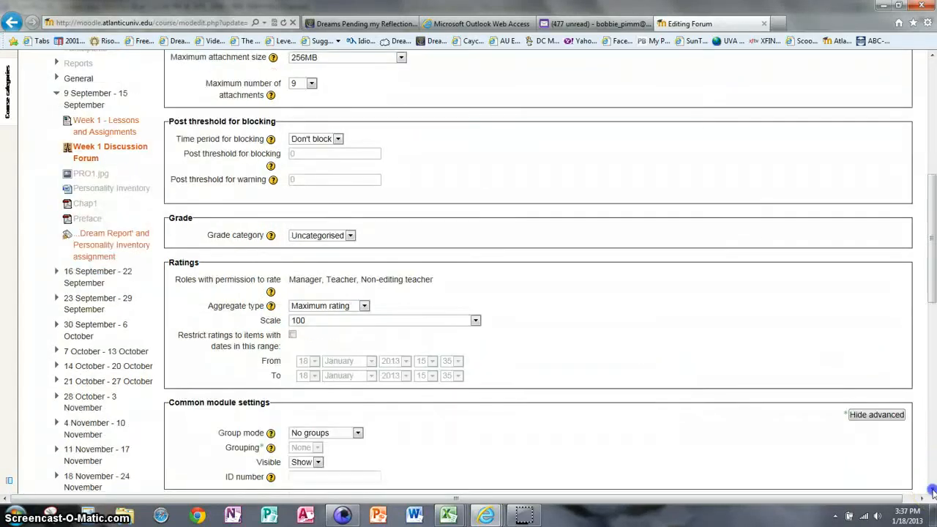
scroll(931, 492, down, 3)
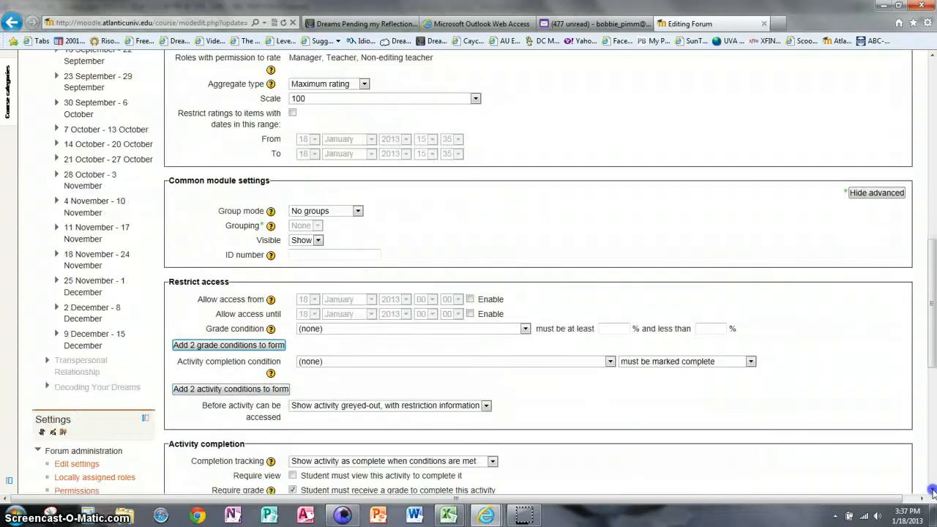
scroll(931, 492, down, 2)
scroll(933, 492, down, 4)
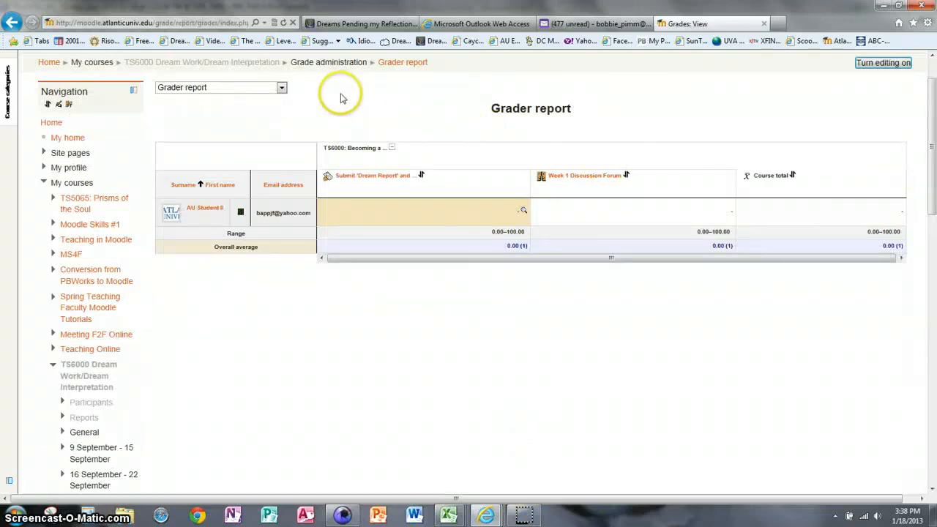
- Switch the gradebook to the Categories and items Full view showing weights and maximum grades
click(281, 89)
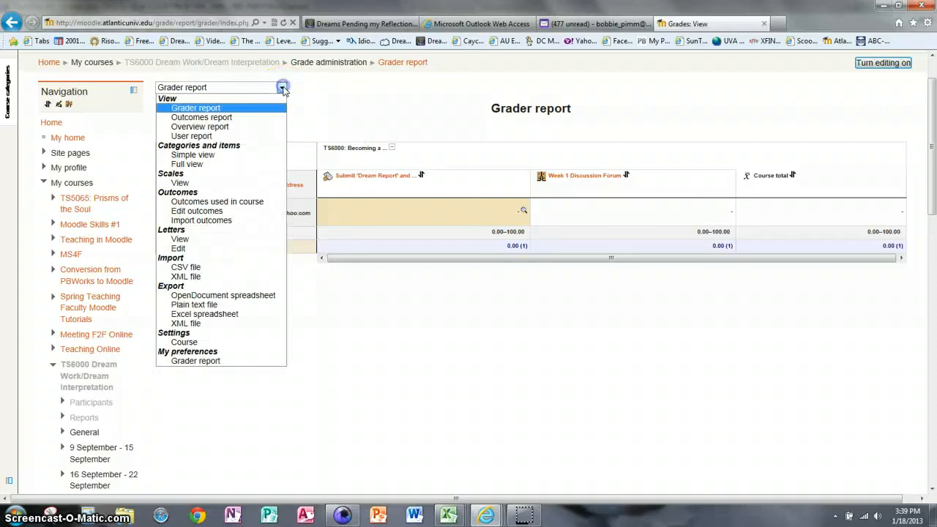
click(194, 164)
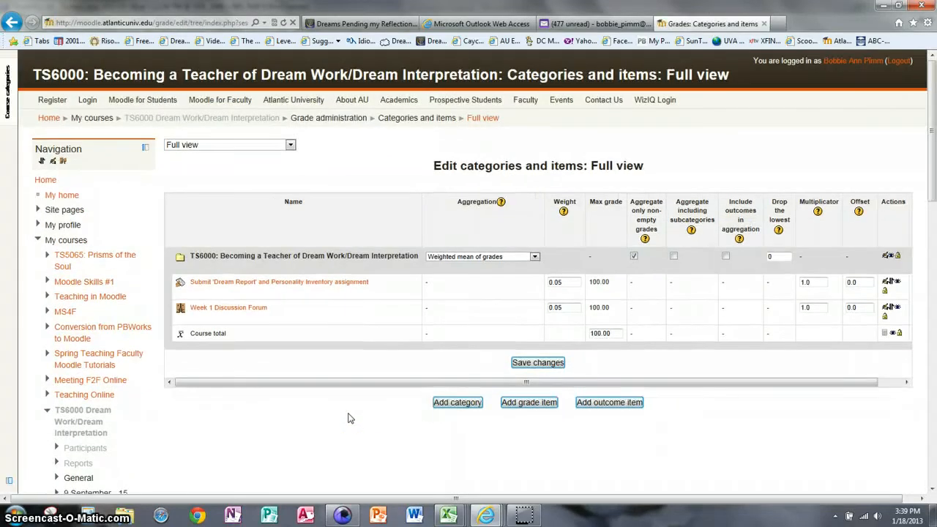
- Replace the 0.05 weights of Dream Report and Week 1 Discussion Forum with .025
click(568, 282)
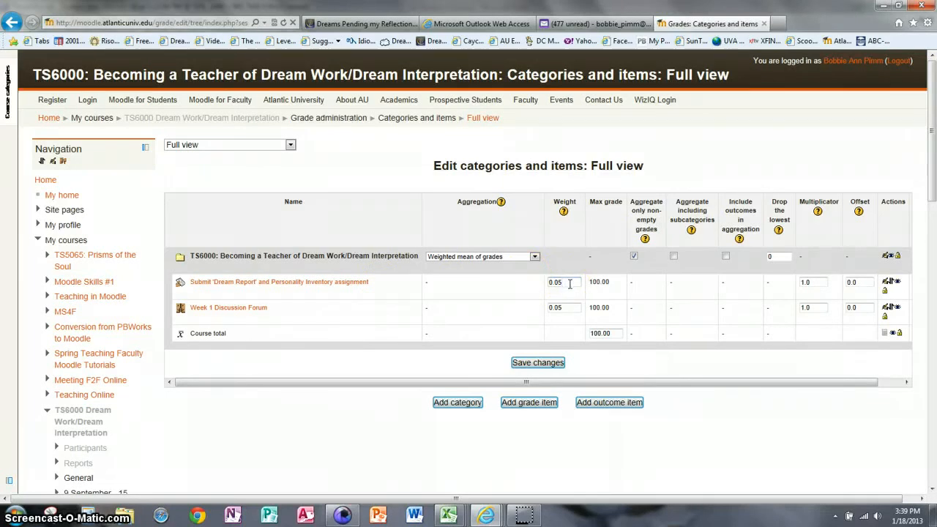
key(BackSpace)
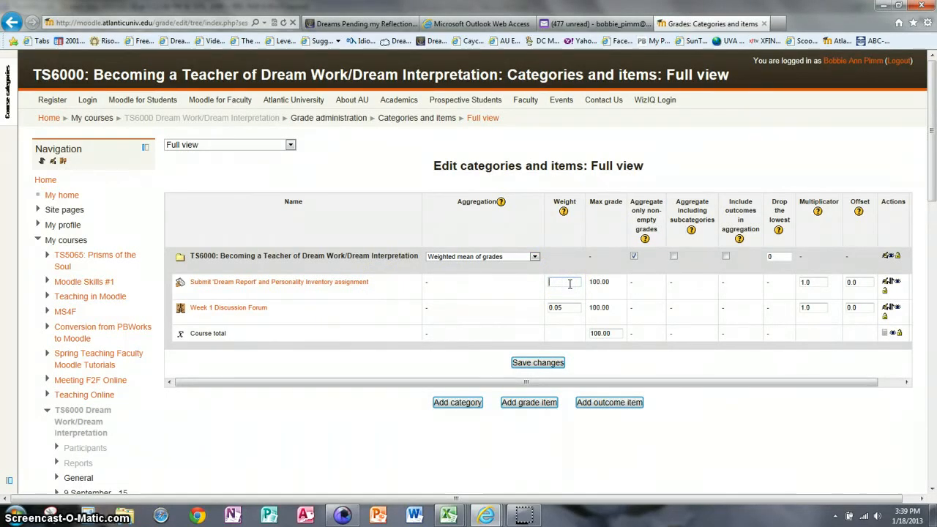
text(0)
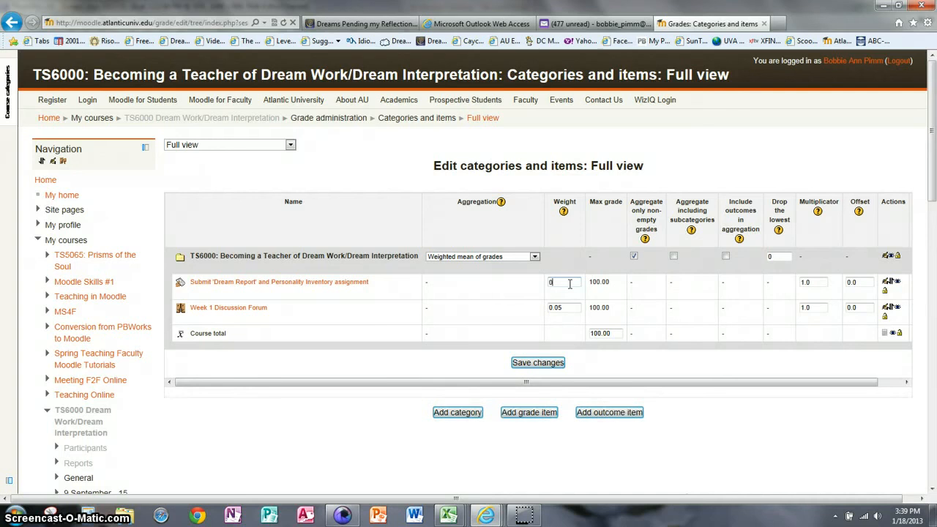
text(.025)
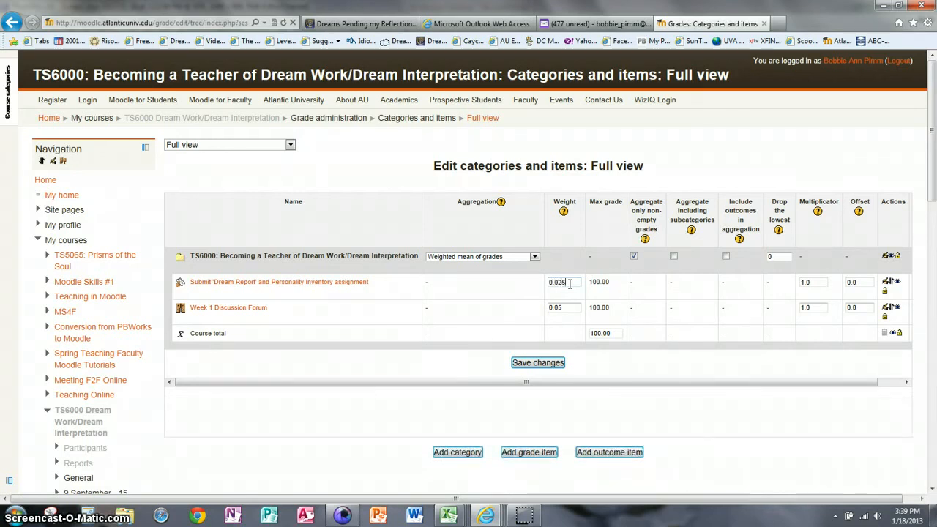
click(571, 307)
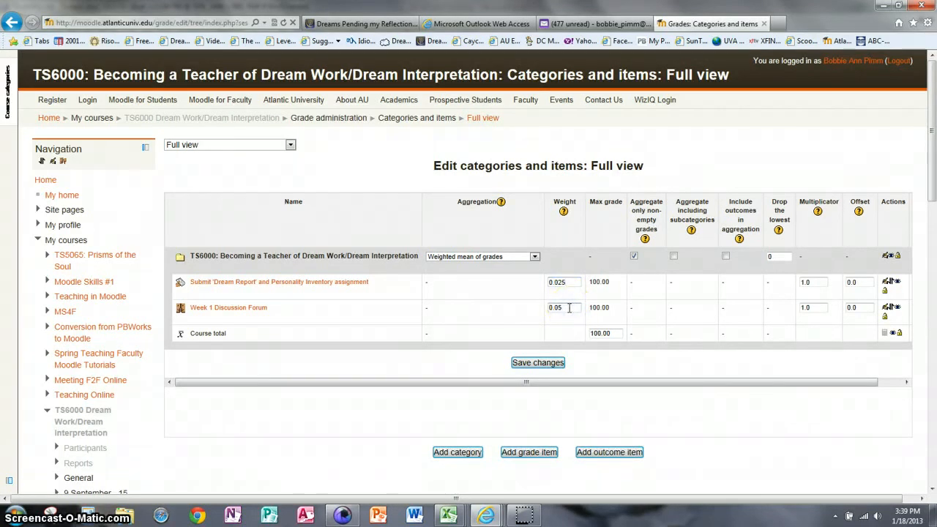
key(BackSpace)
key(BackSpace)
key(BackSpace)
key(BackSpace)
text(0.025)
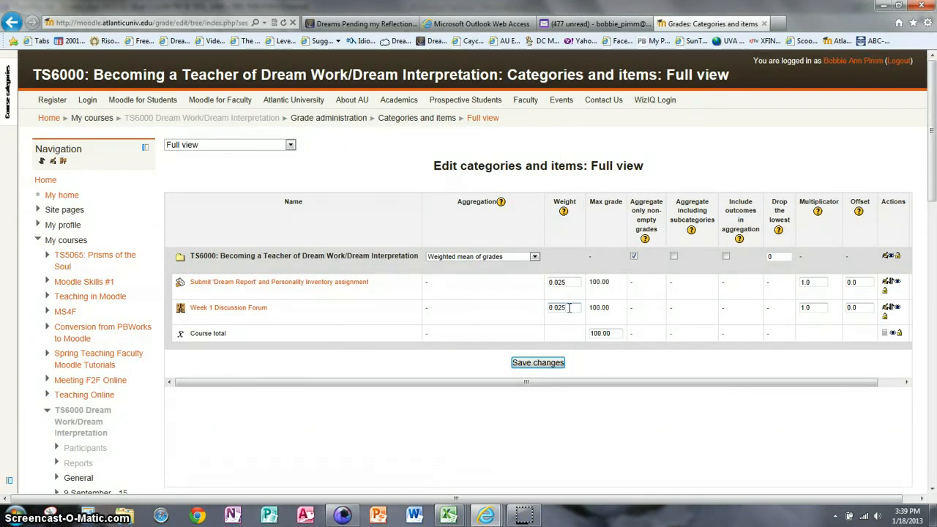
click(499, 280)
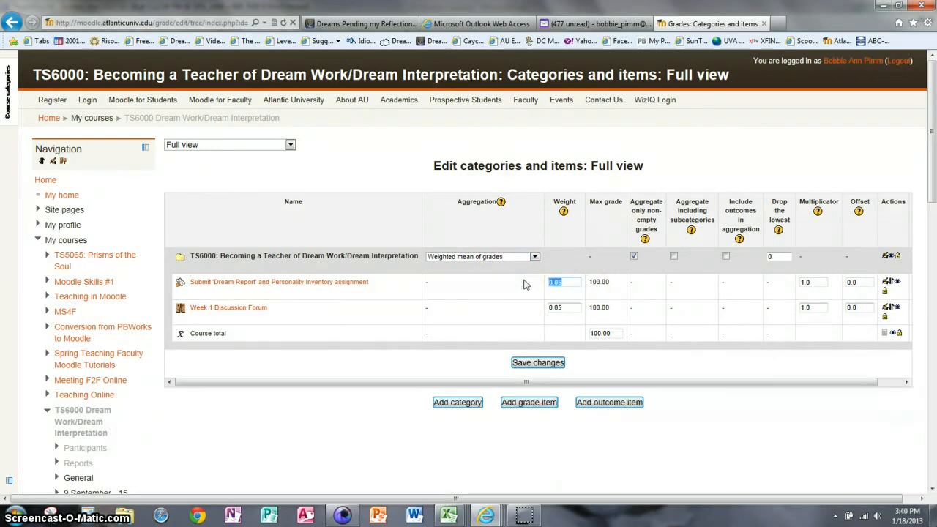
key(BackSpace)
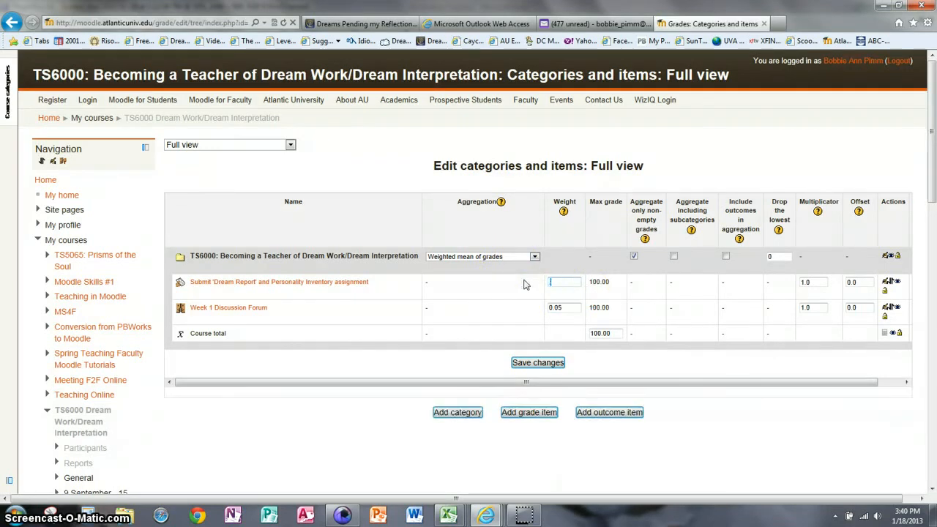
text(.025)
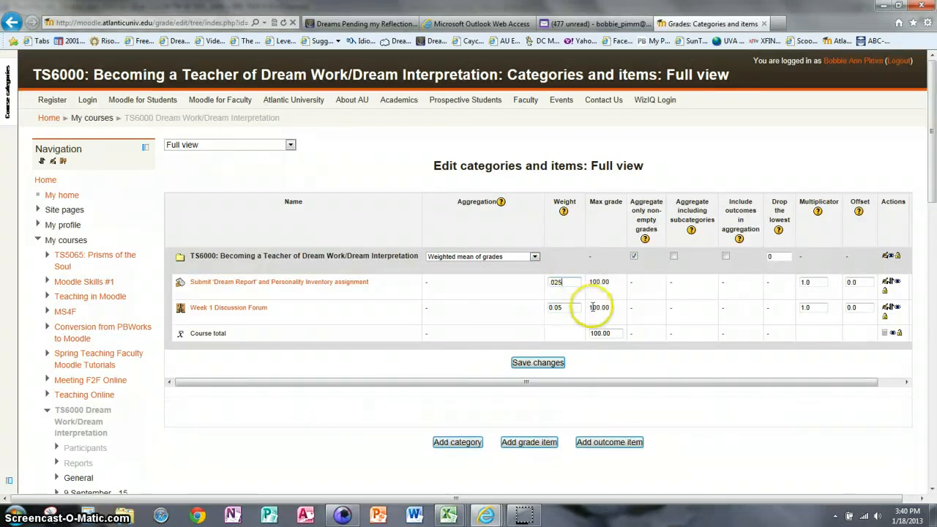
drag(571, 308, 529, 303)
text(.025)
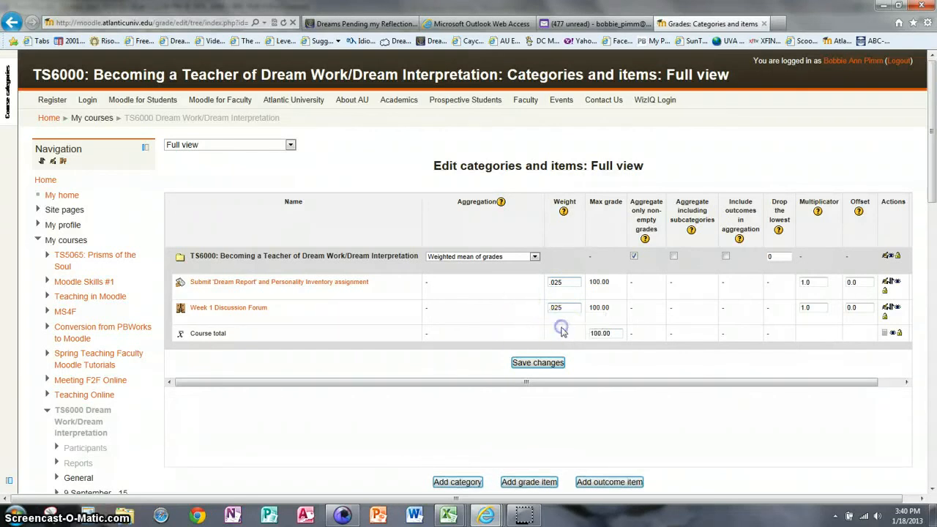
- Save both 0.025 weights and keep the gradebook on the Full view page
click(652, 290)
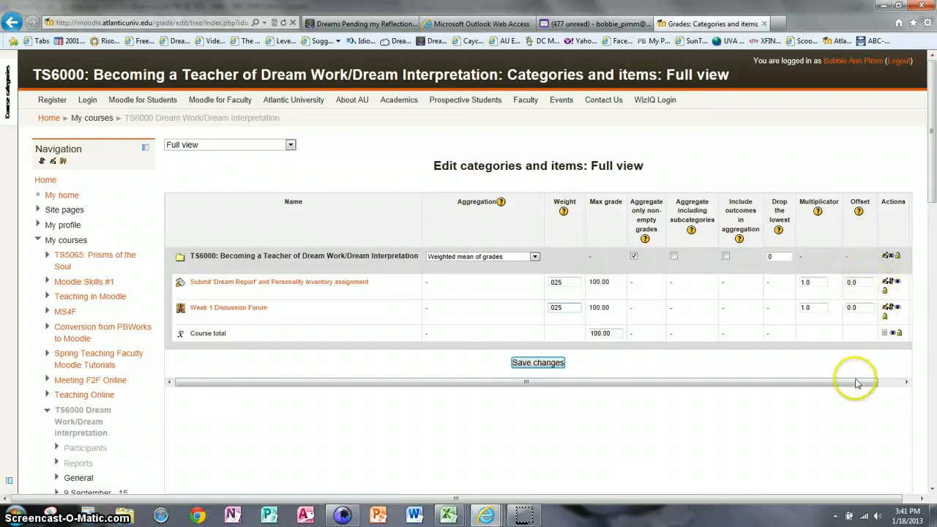
drag(857, 382, 892, 380)
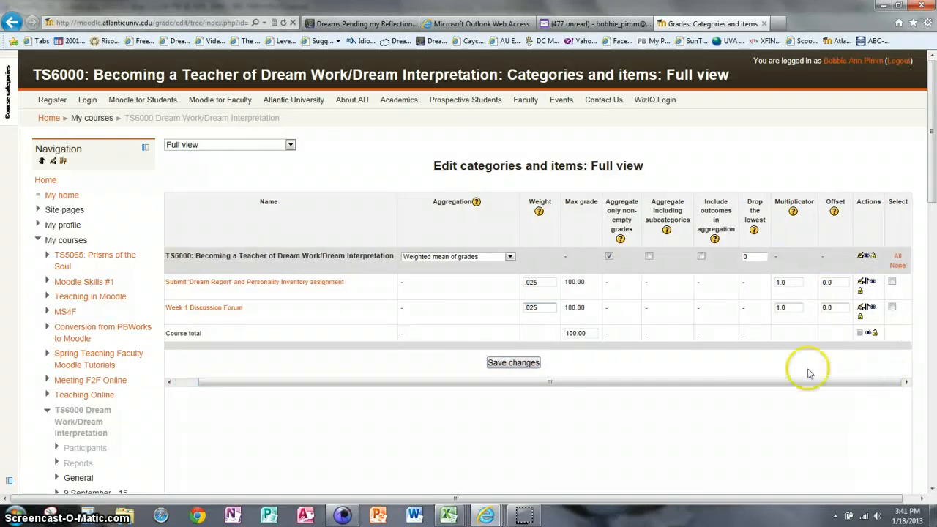
click(520, 364)
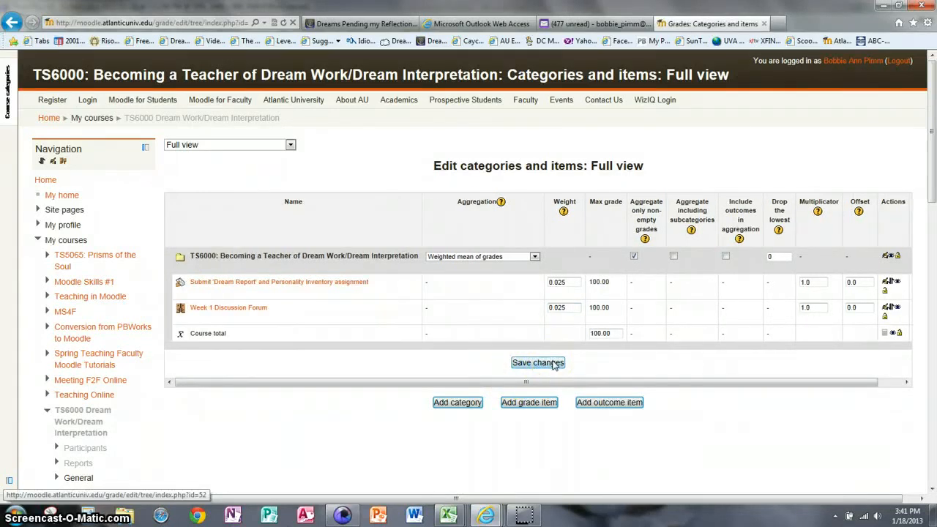
click(538, 363)
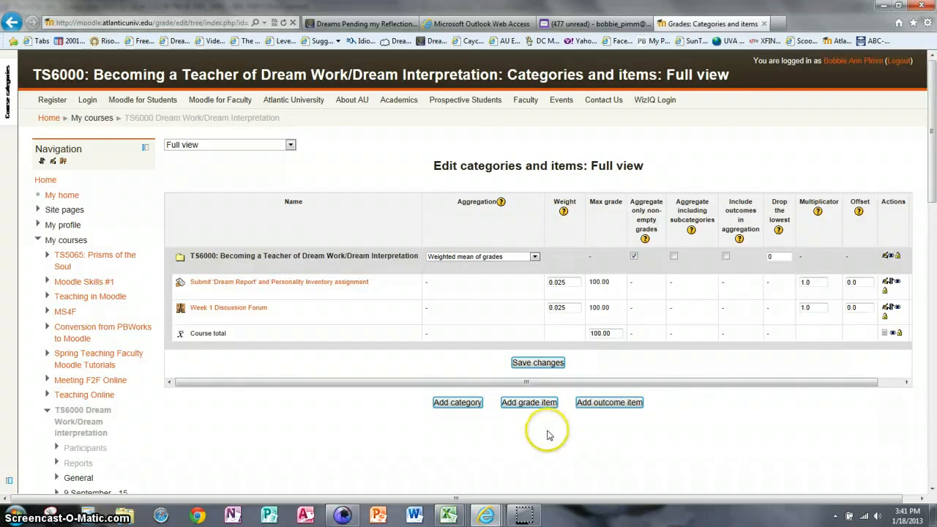
click(291, 144)
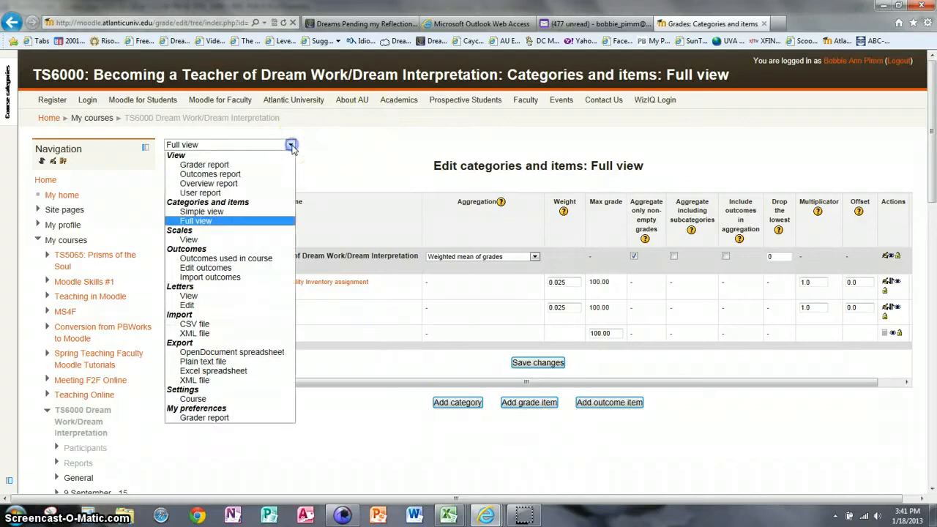
click(205, 221)
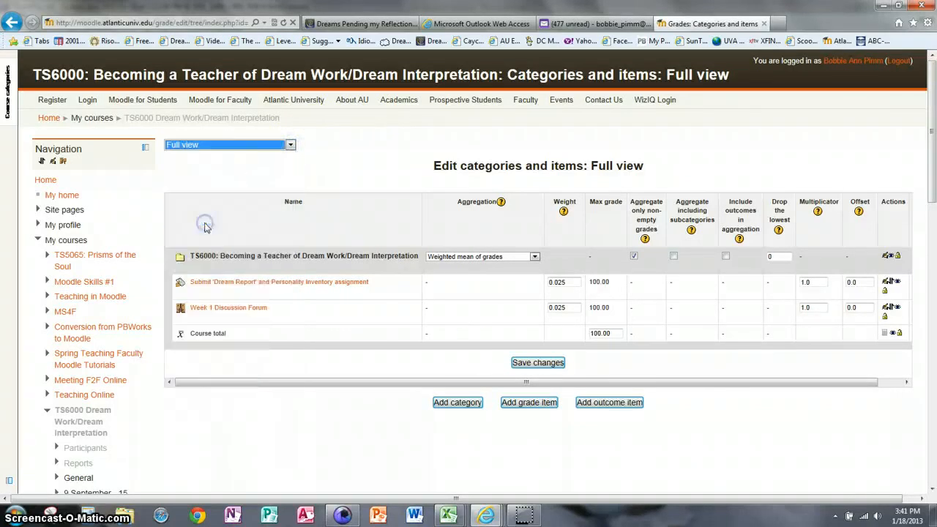
- Add a Value-type grade item named 'test' with maximum grade 100 and save it
click(533, 404)
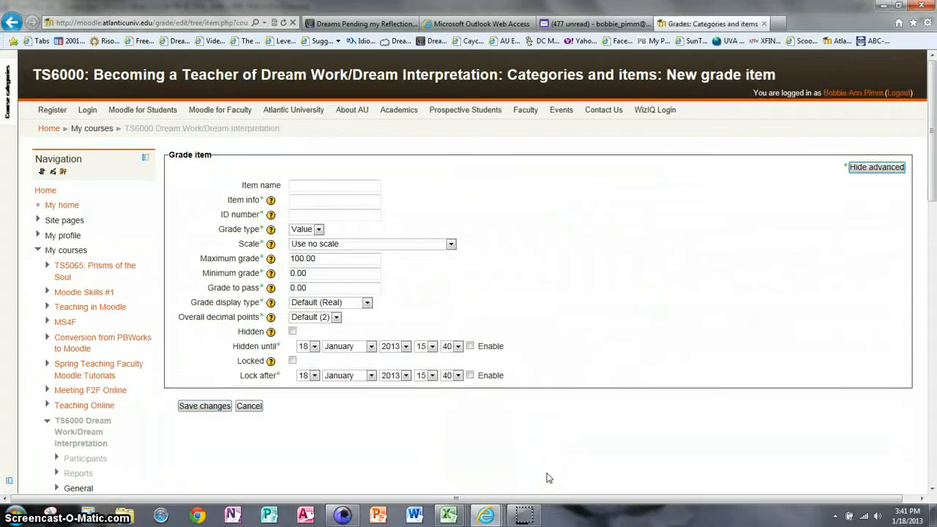
click(313, 188)
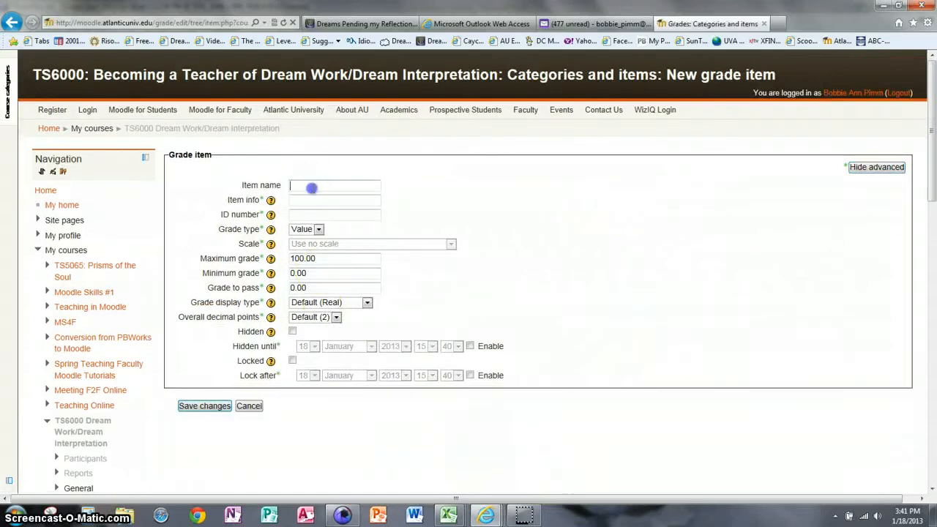
click(318, 229)
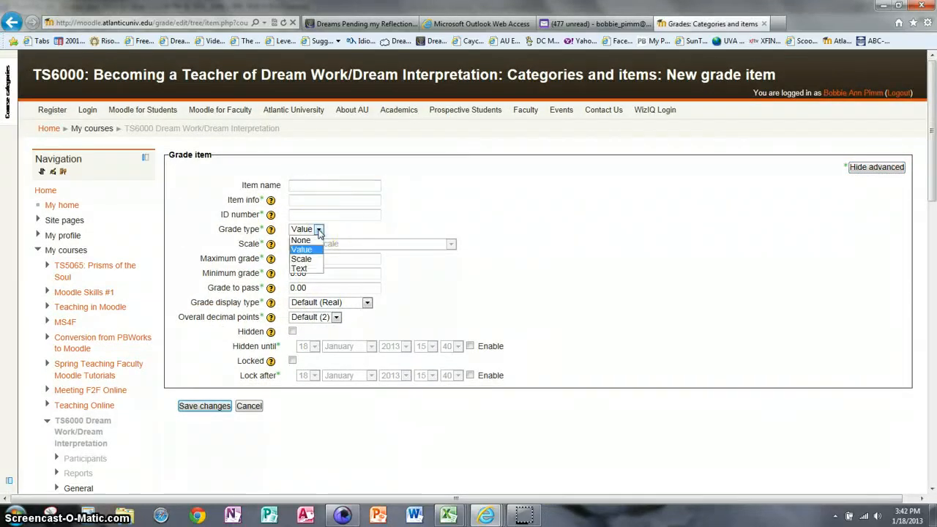
click(314, 249)
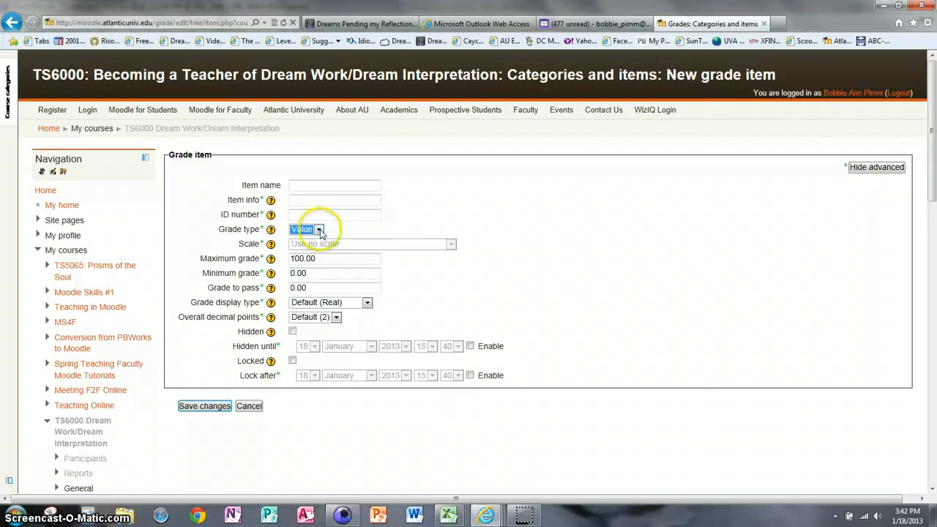
click(320, 230)
click(314, 246)
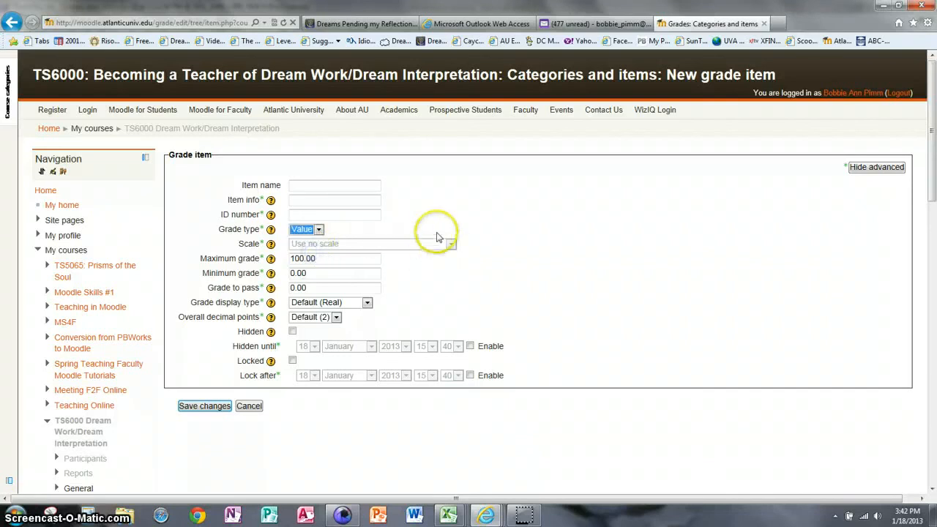
click(313, 260)
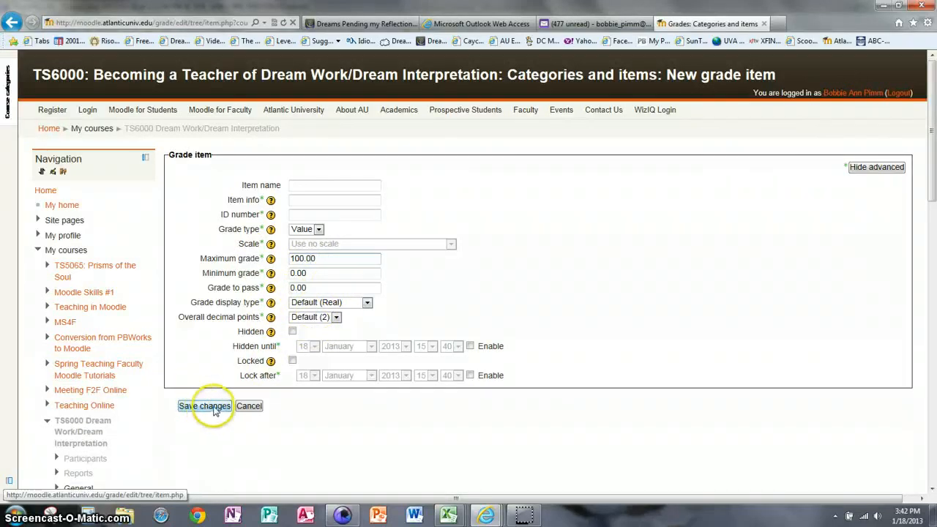
click(345, 187)
text(test)
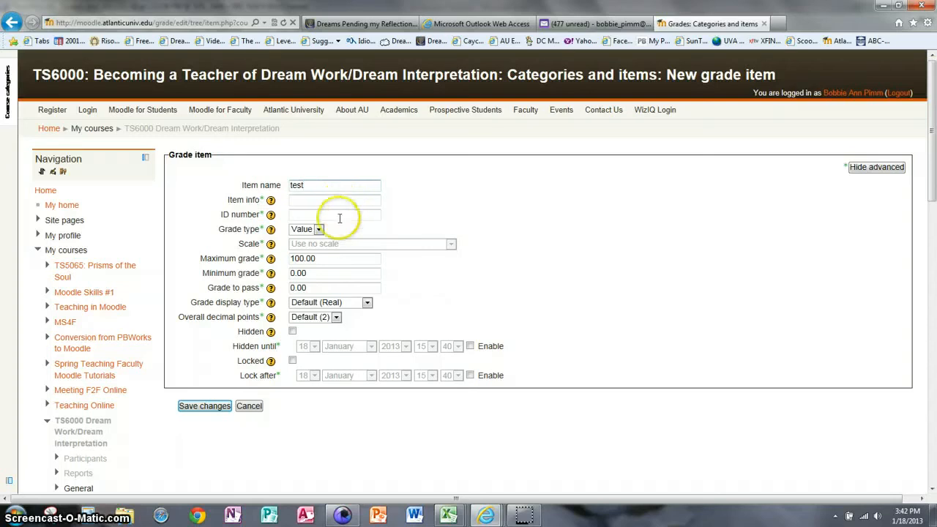
click(200, 406)
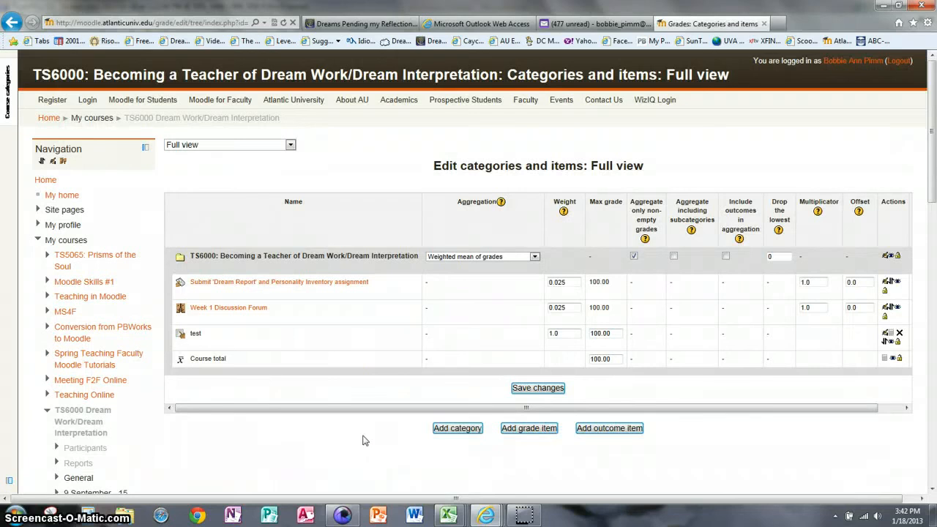
- Change the test item's weight from 1.0 to 0.1 and save the gradebook
drag(565, 333, 532, 337)
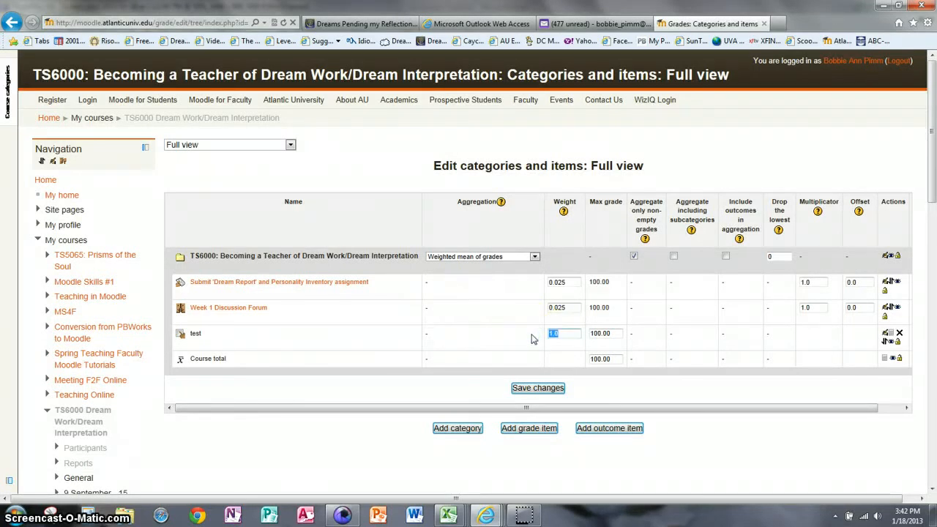
text(10)
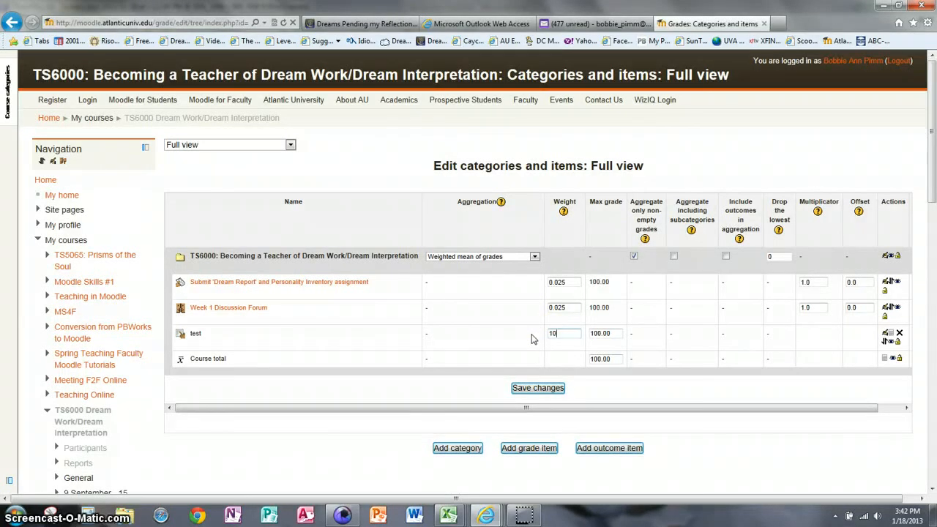
text(10)
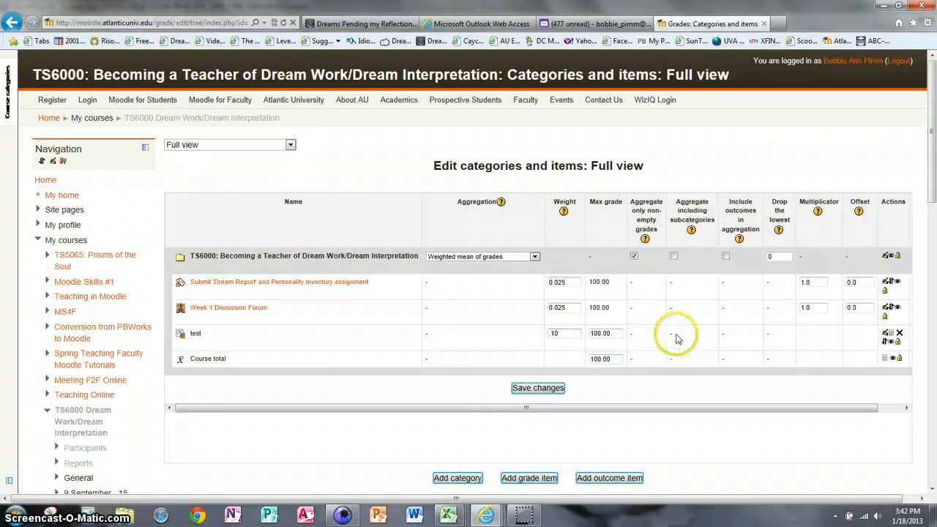
drag(791, 410, 839, 408)
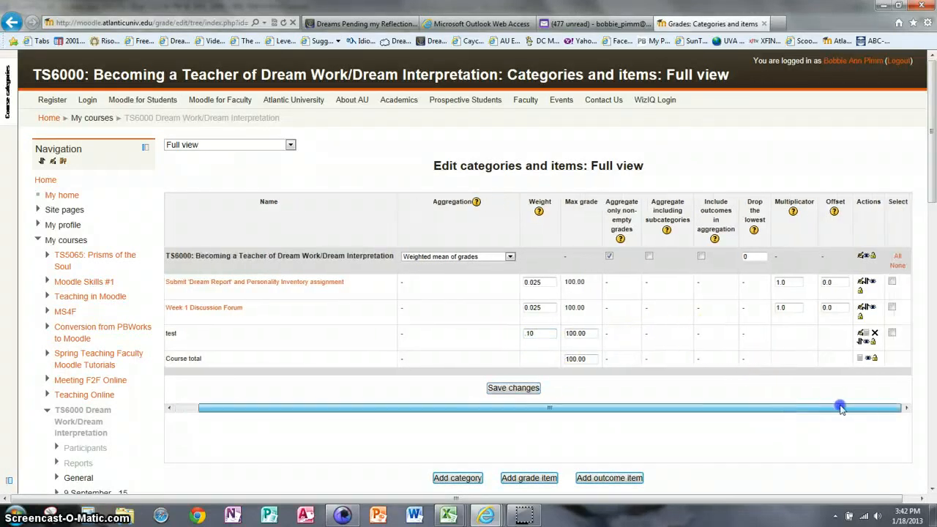
click(523, 387)
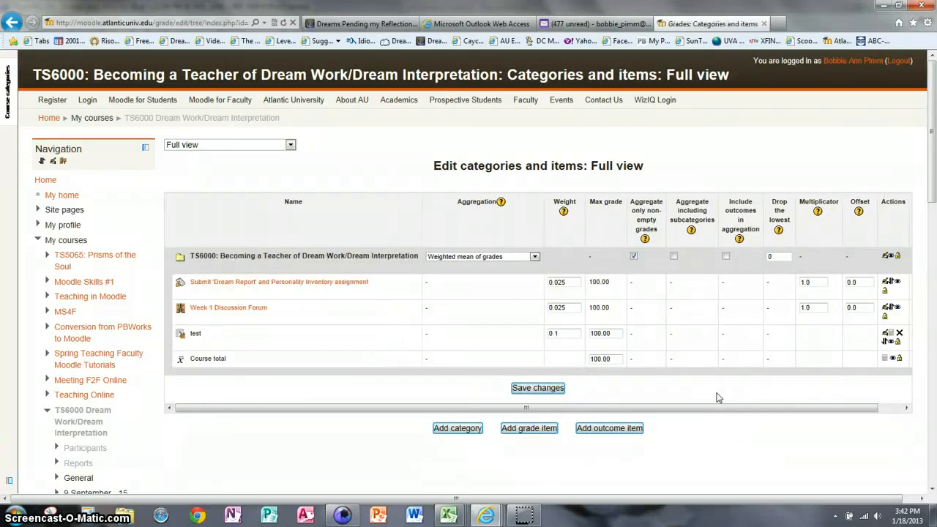
click(341, 190)
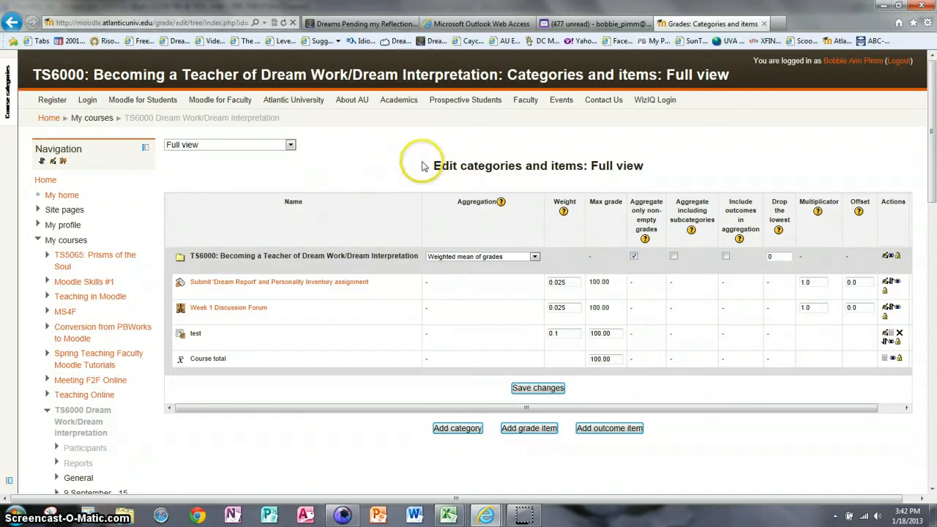
click(290, 145)
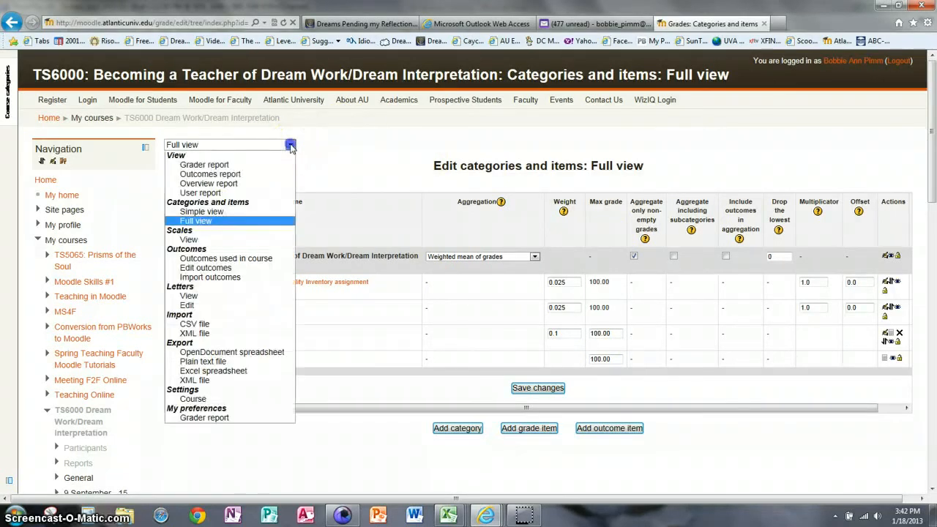
- In the Grader report, enter 90, 95 and 100 for Dream Report, Forum and test, then update
click(202, 164)
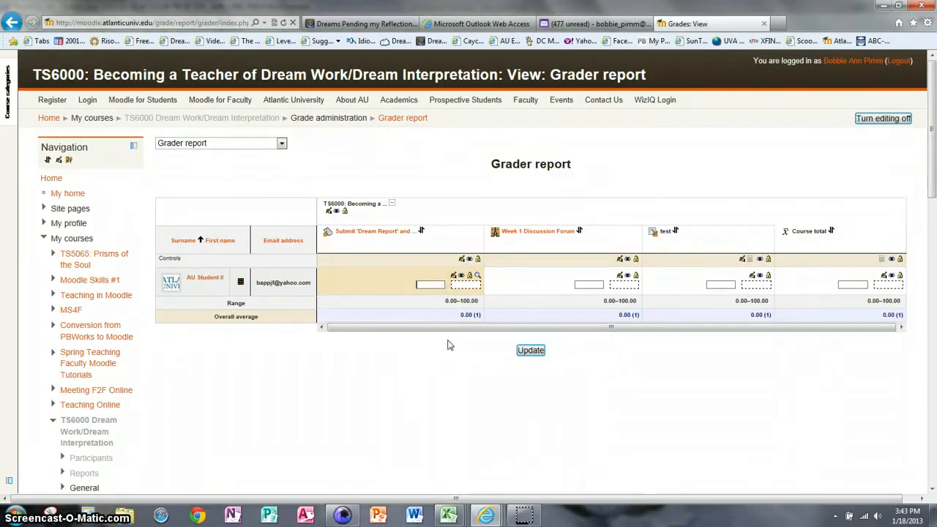
text(90)
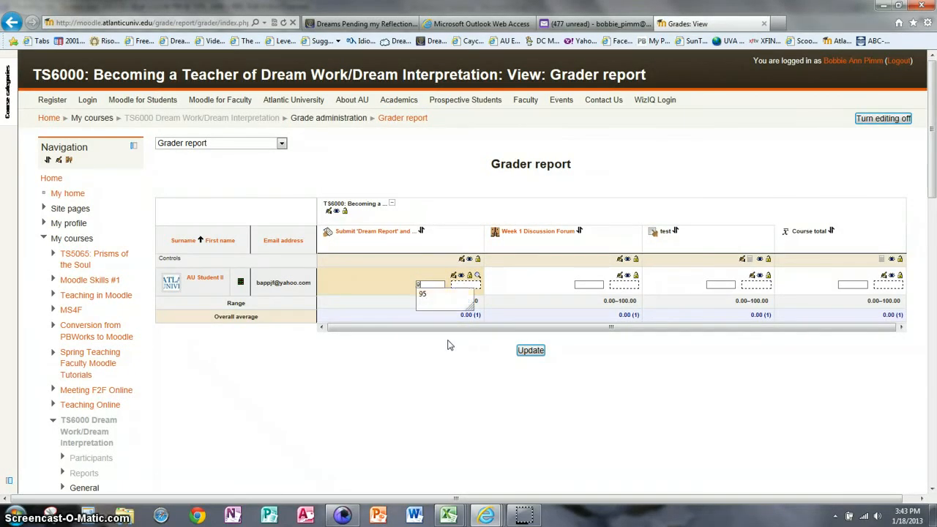
click(590, 284)
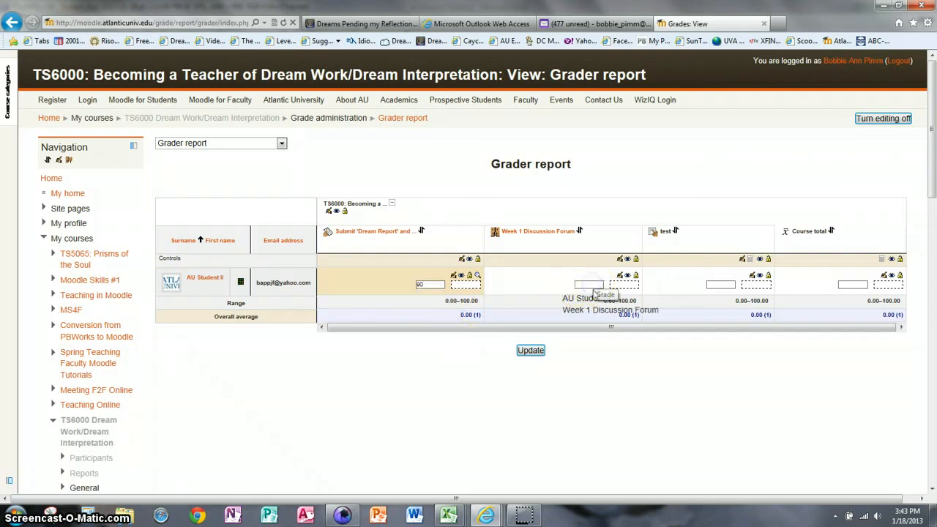
text(95)
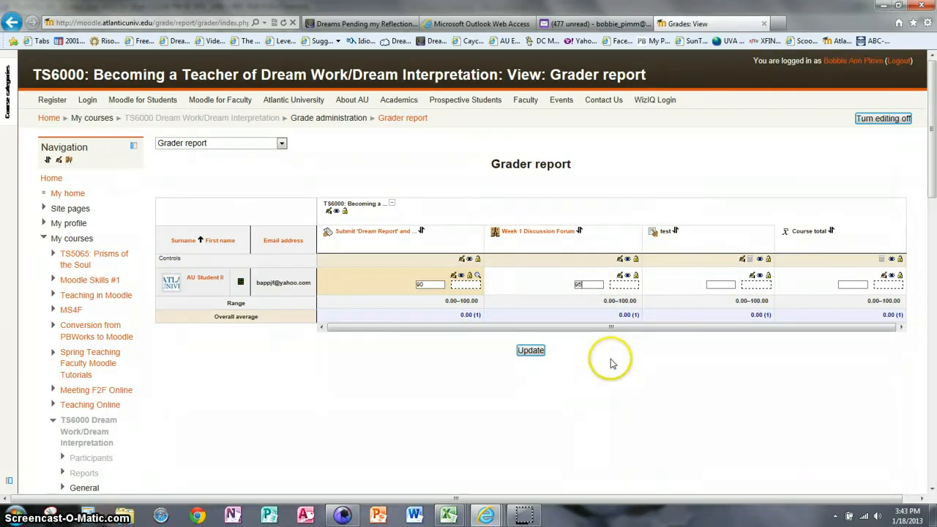
click(714, 284)
text(100)
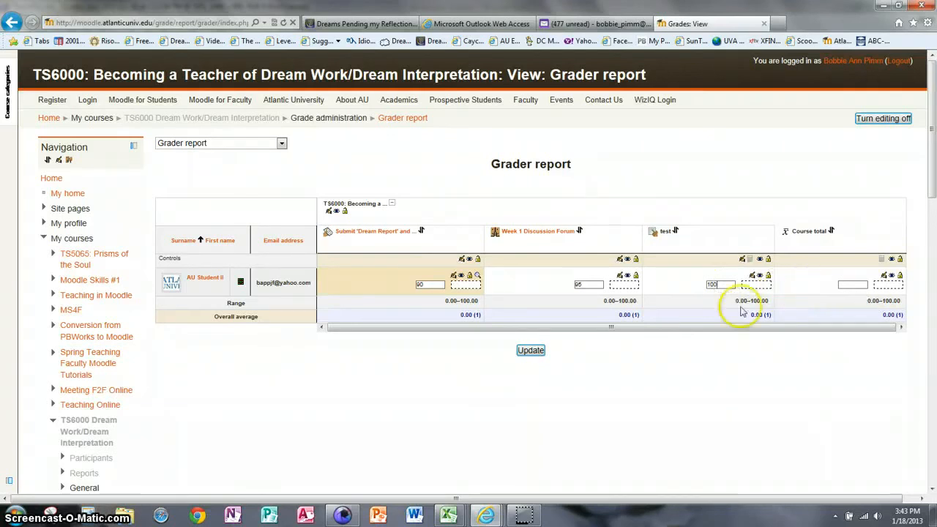
click(532, 350)
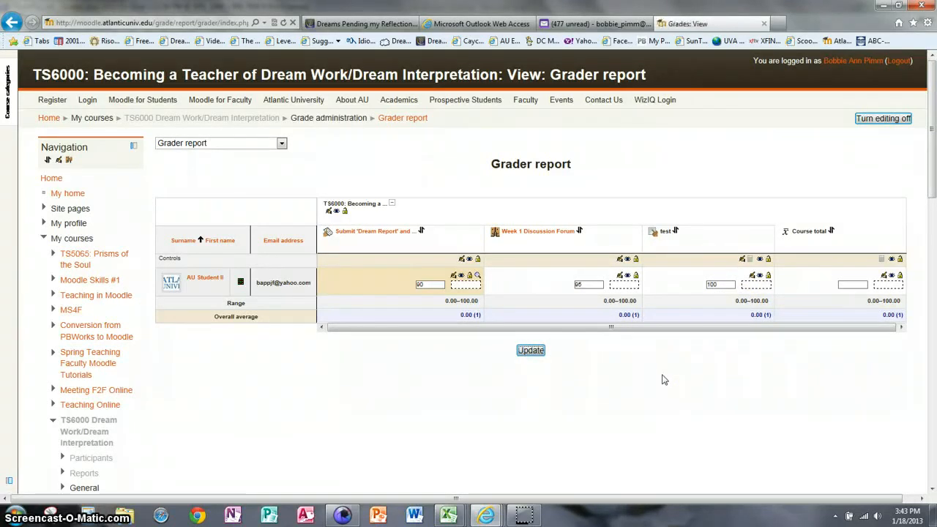
- Reload the Grader report to show the 97.50 course total and Week 11 column
drag(641, 330, 739, 333)
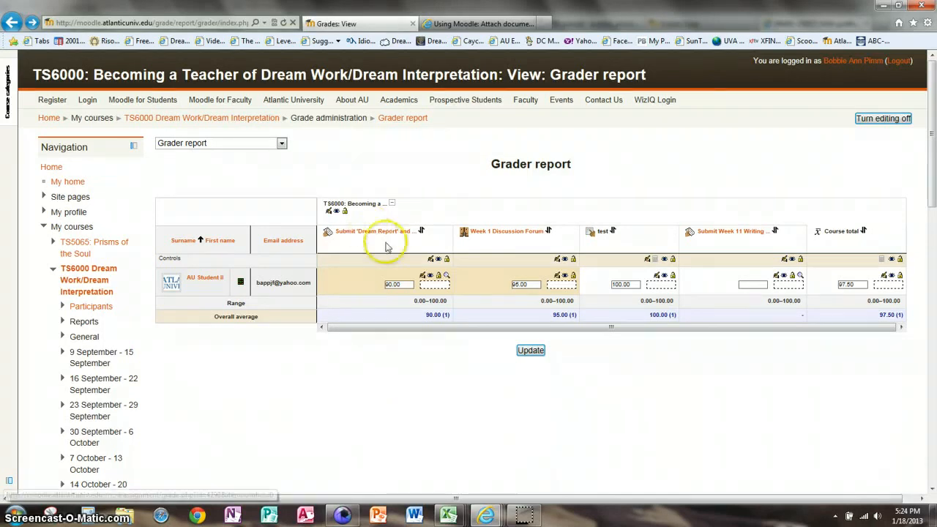
click(423, 279)
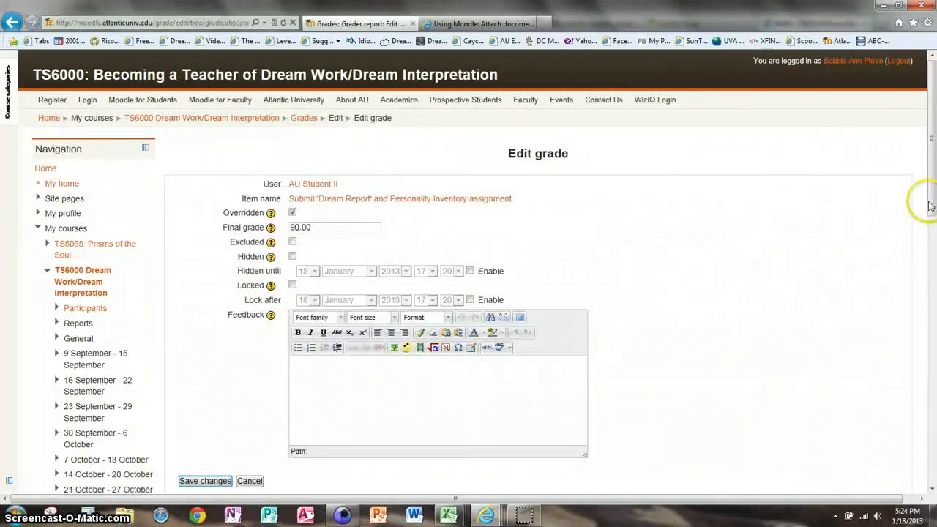
scroll(922, 199, down, 3)
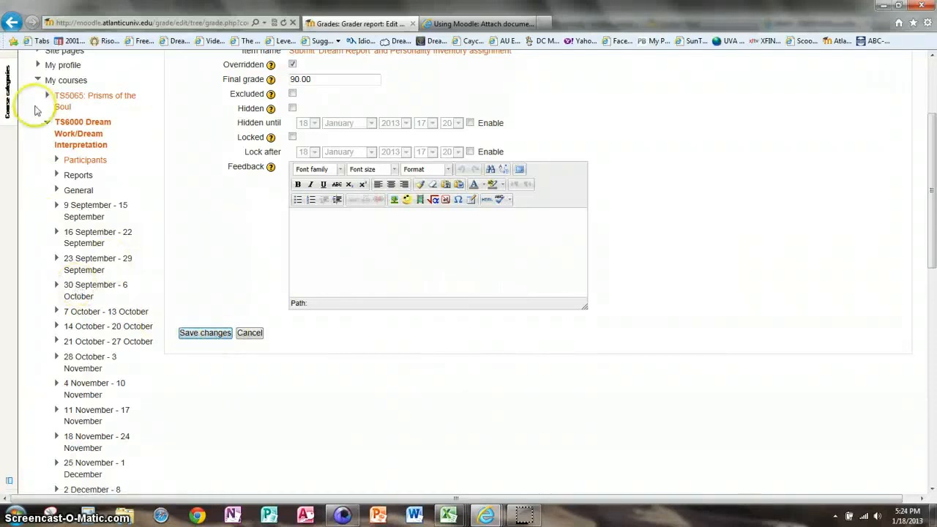
click(11, 22)
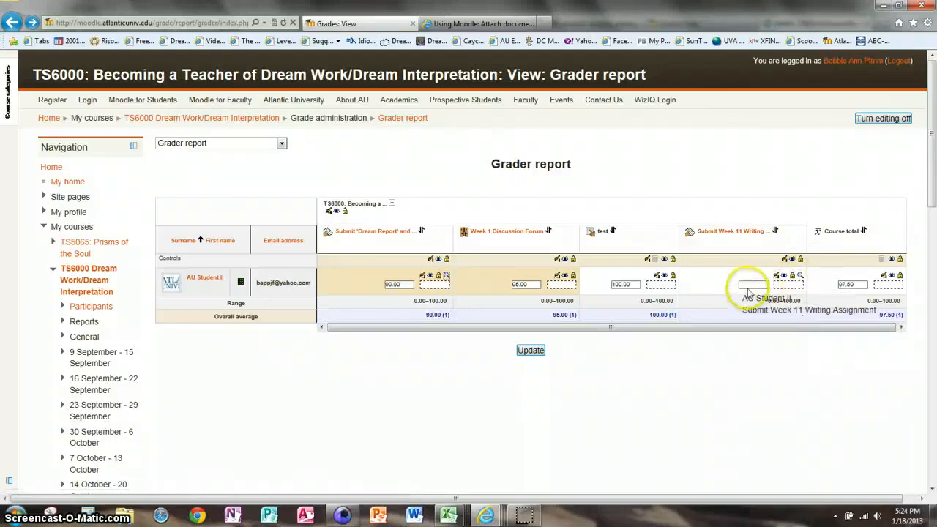
- Open the student's Week 11 writing submission for grading and choose 95 / 100
click(801, 277)
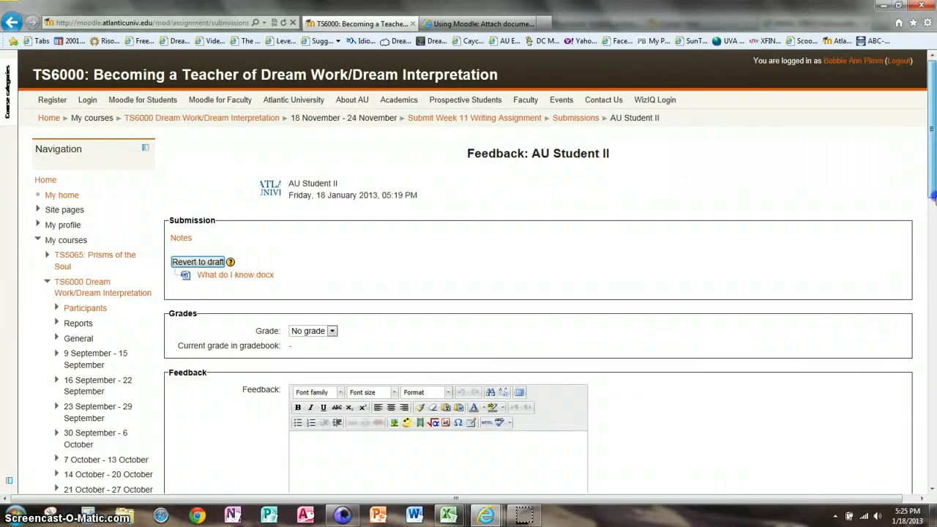
click(933, 186)
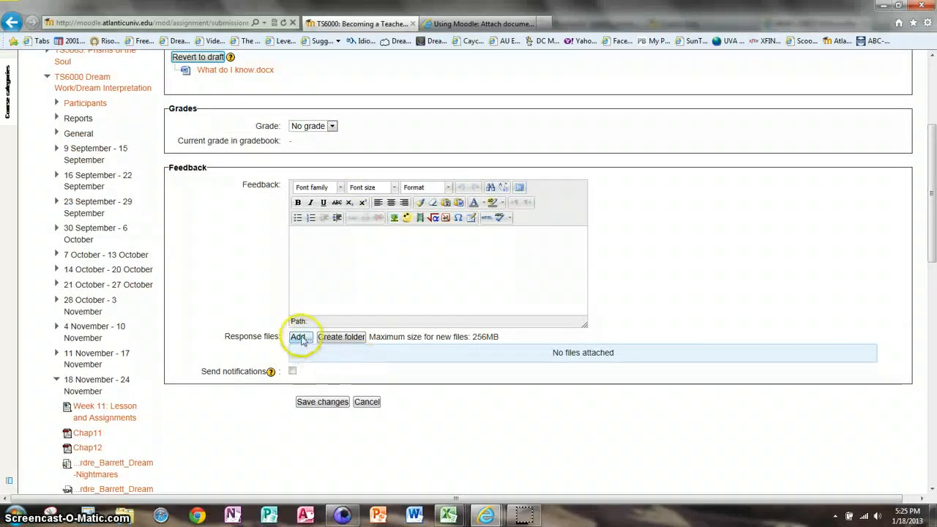
click(322, 408)
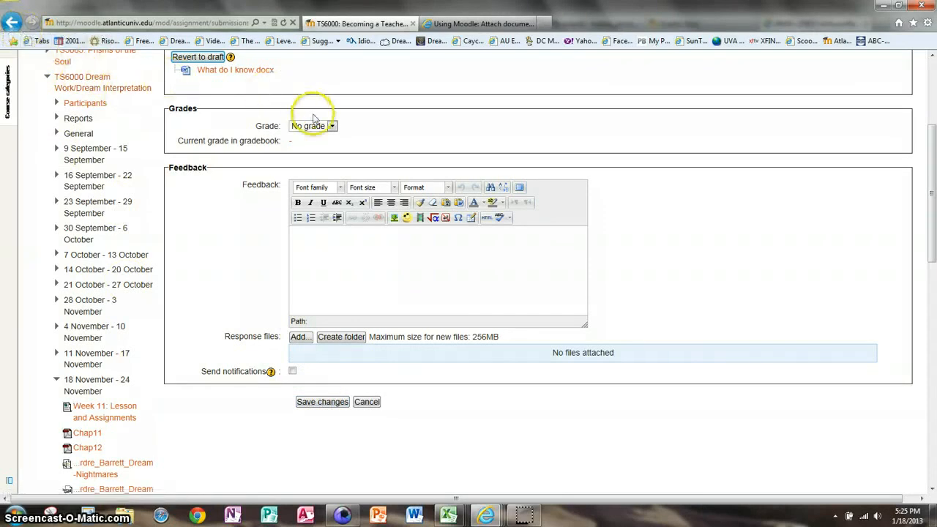
click(332, 127)
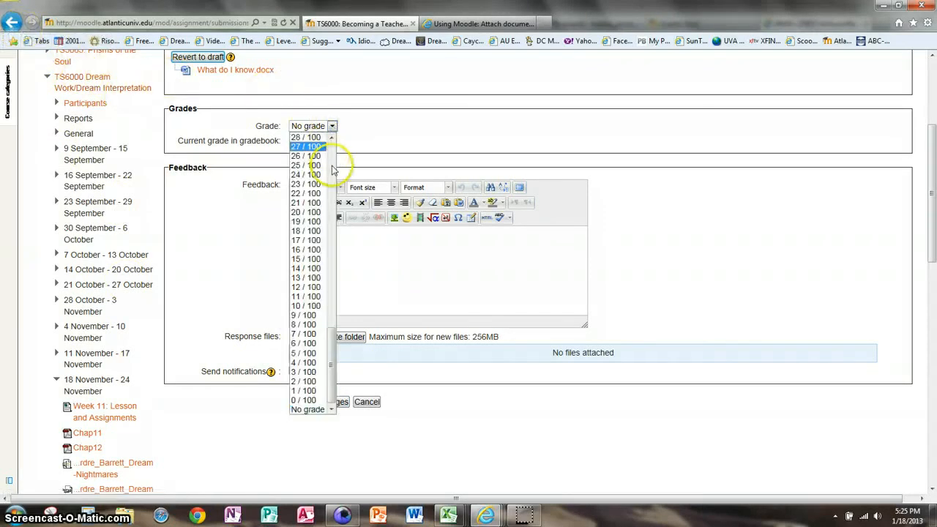
drag(333, 330, 333, 123)
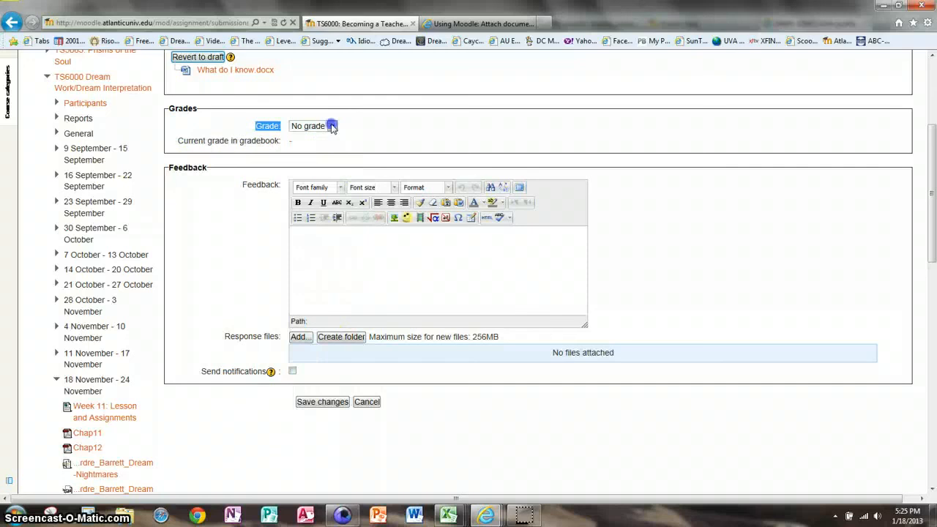
click(332, 127)
drag(341, 341, 348, 142)
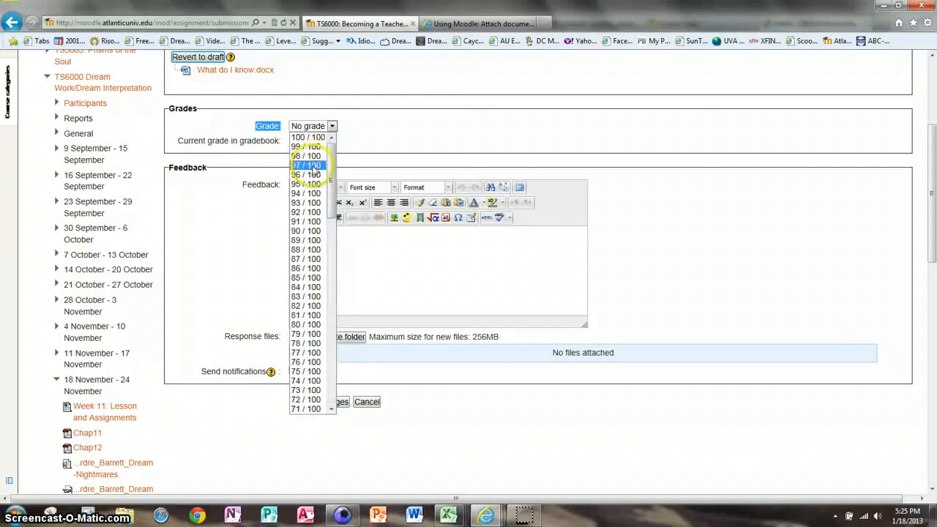
click(310, 185)
- Type 'test feedback' in the feedback editor and open the response-file picker
click(355, 270)
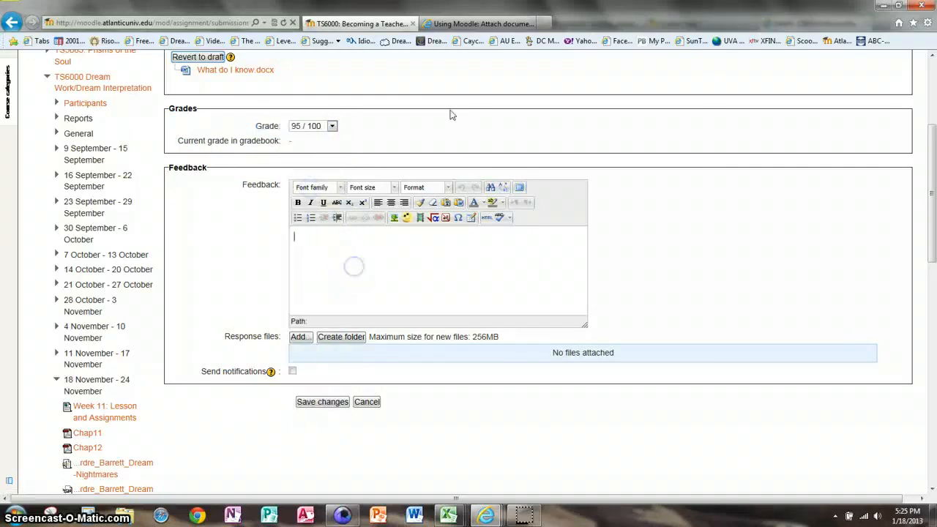
text(test feedback)
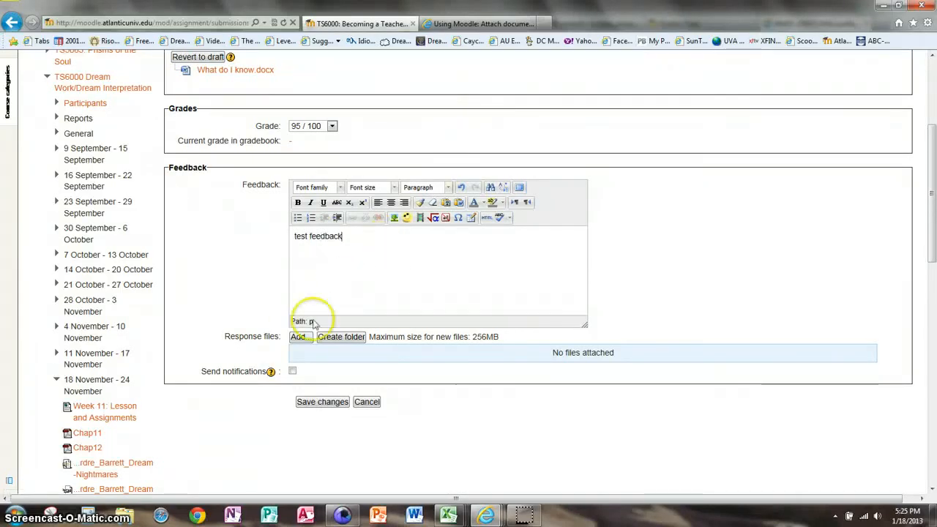
click(299, 337)
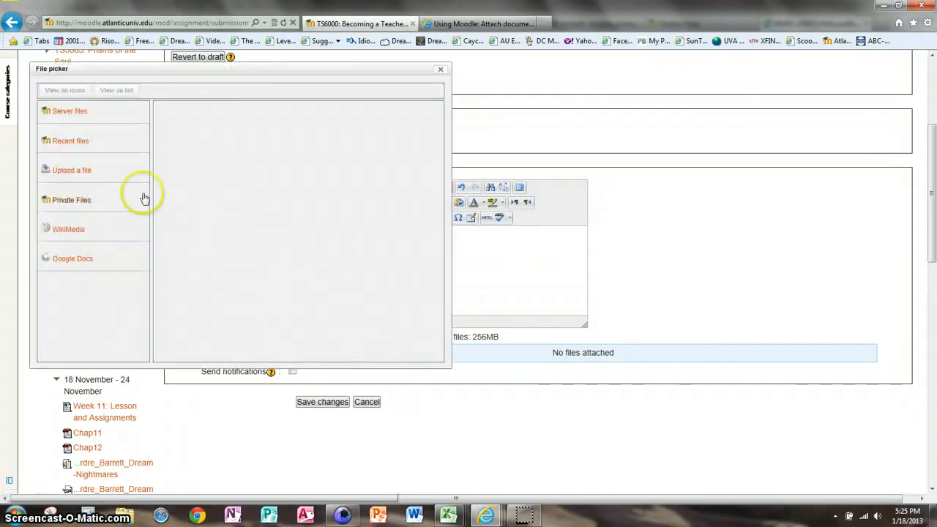
- Upload What do I know.docx as a response file, enable notifications, and save the grading
click(111, 176)
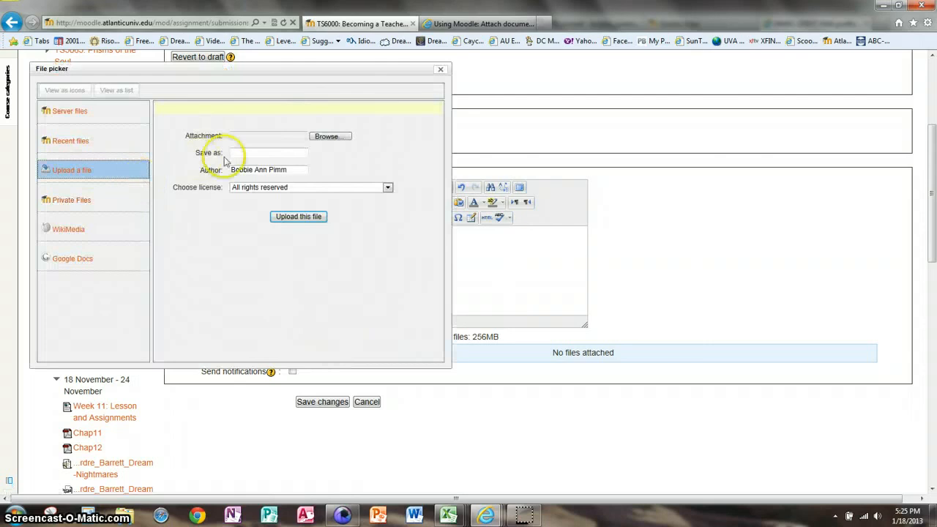
click(335, 139)
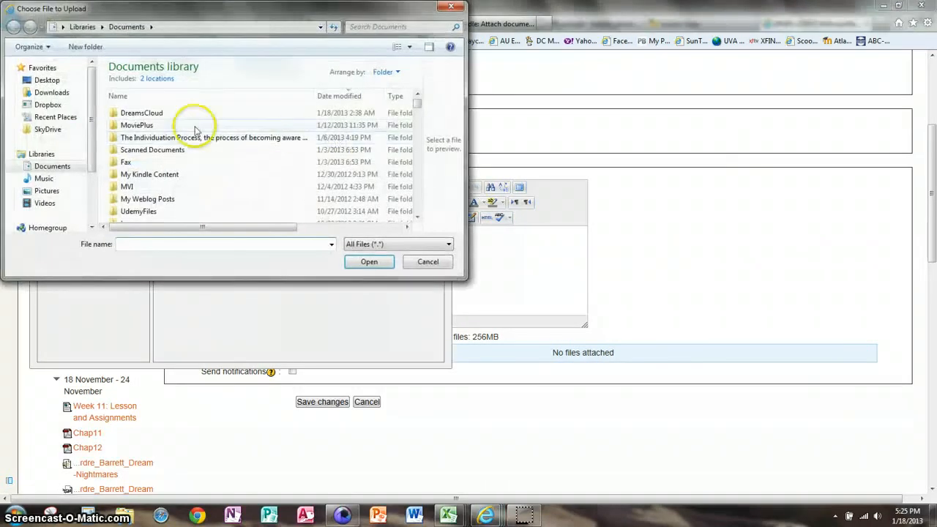
click(419, 209)
click(419, 208)
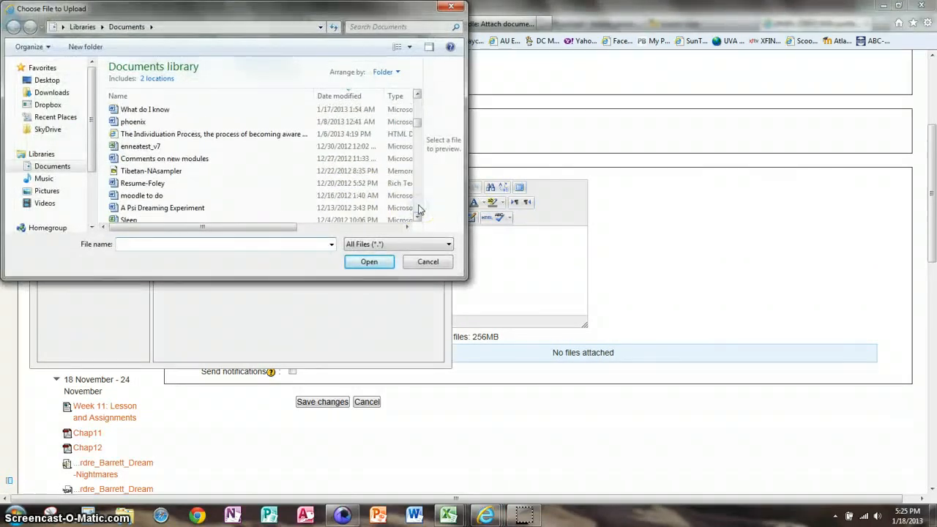
click(156, 110)
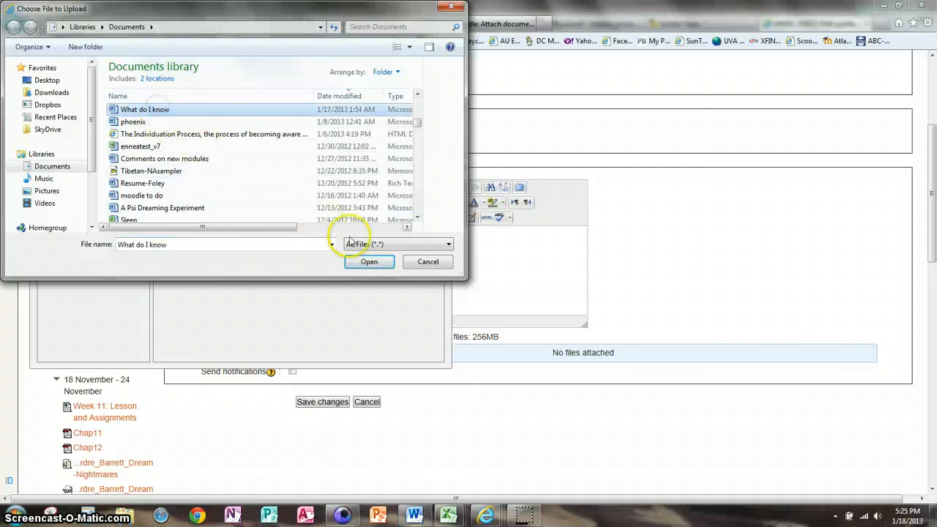
click(369, 261)
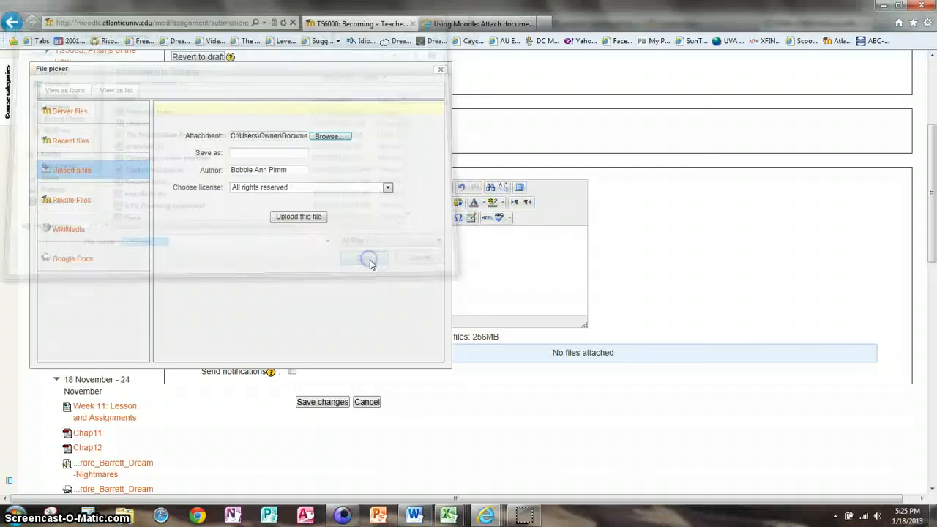
click(298, 217)
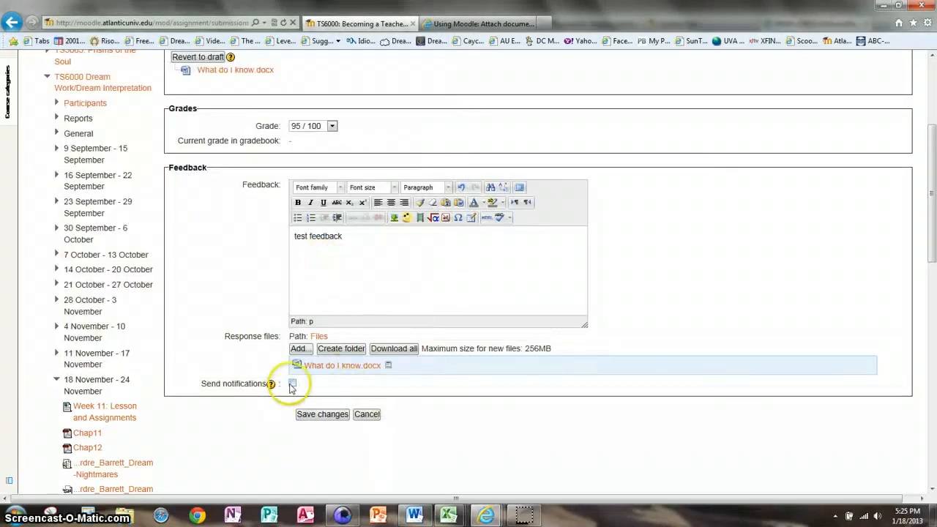
click(293, 384)
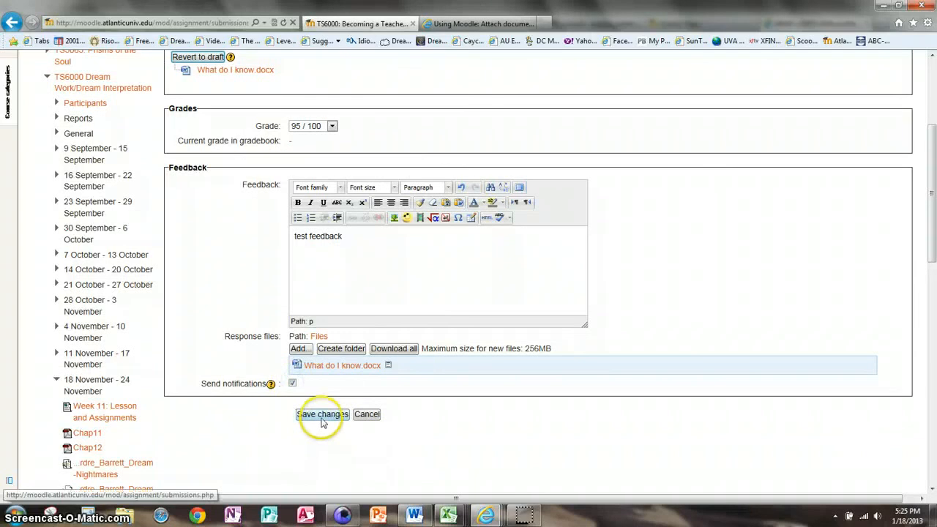
click(322, 416)
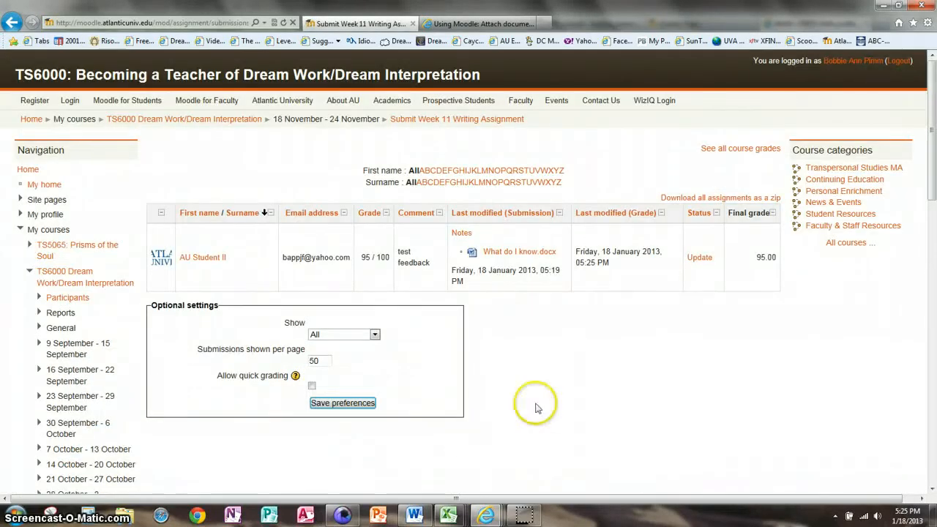
- Expand Course administration and scroll back to the top of the submissions page
click(933, 451)
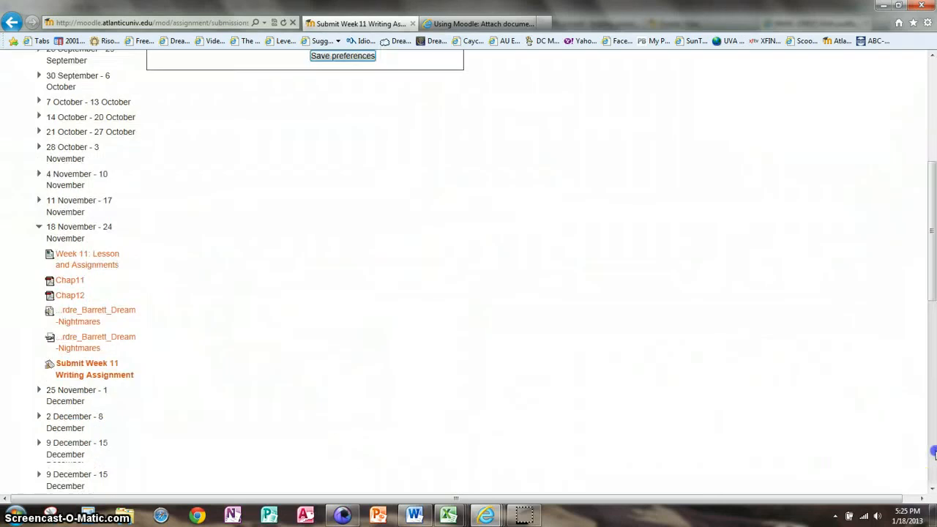
click(935, 454)
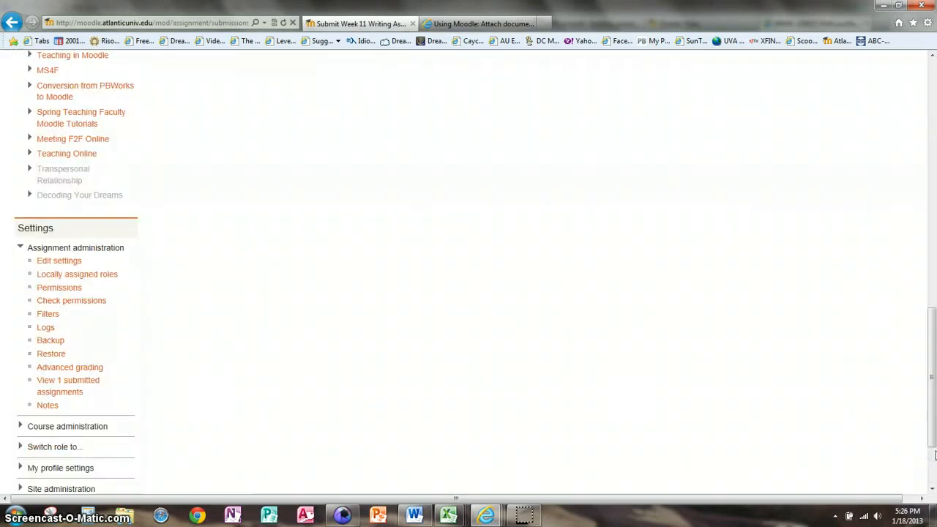
click(933, 452)
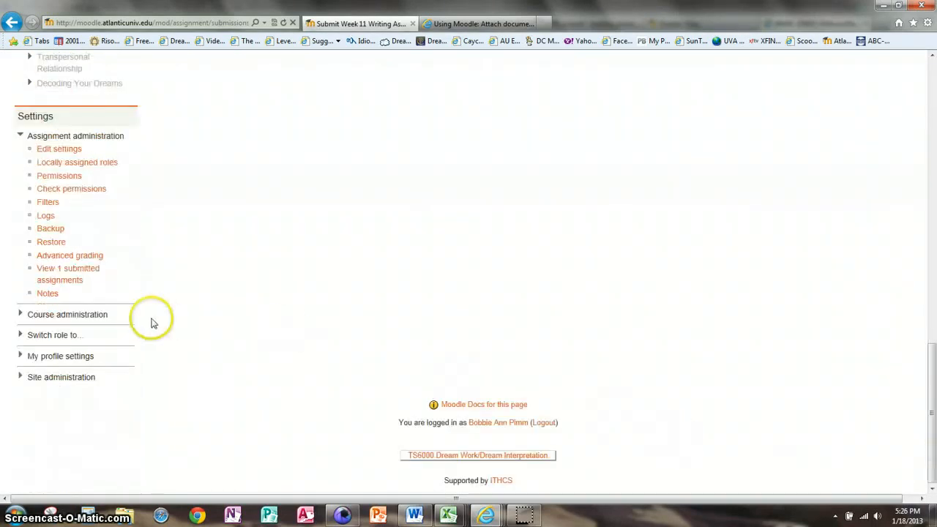
click(96, 314)
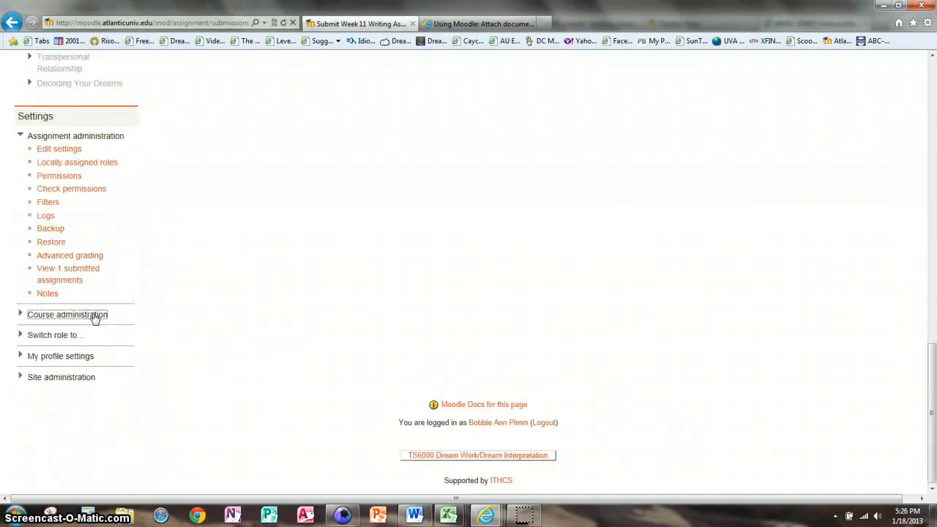
click(22, 315)
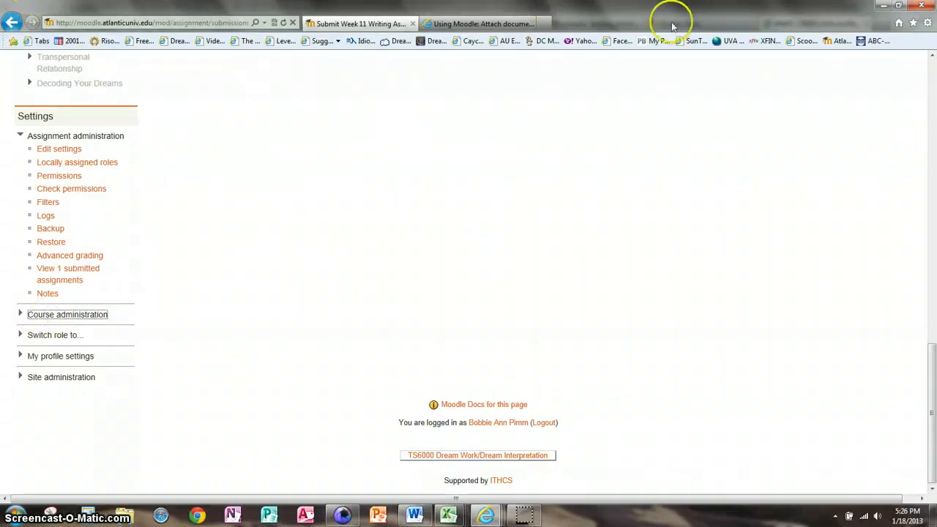
scroll(920, 69, up, 10)
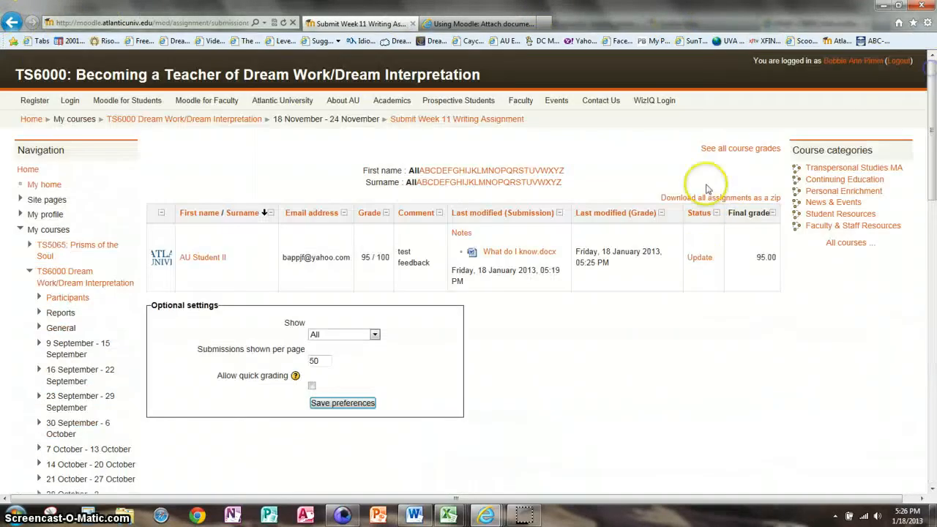
- Reopen the student's grading page and re-save 95 / 100 with test feedback and response file
click(701, 258)
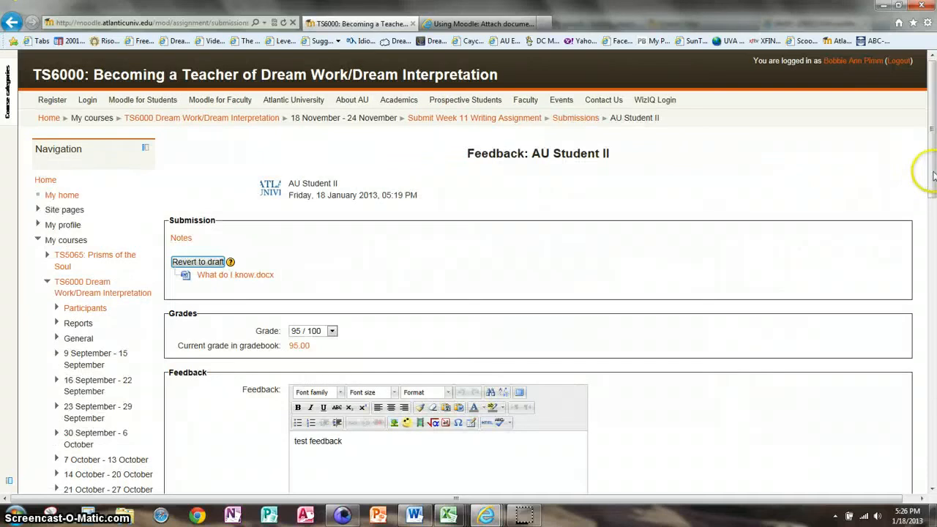
drag(934, 174, 933, 268)
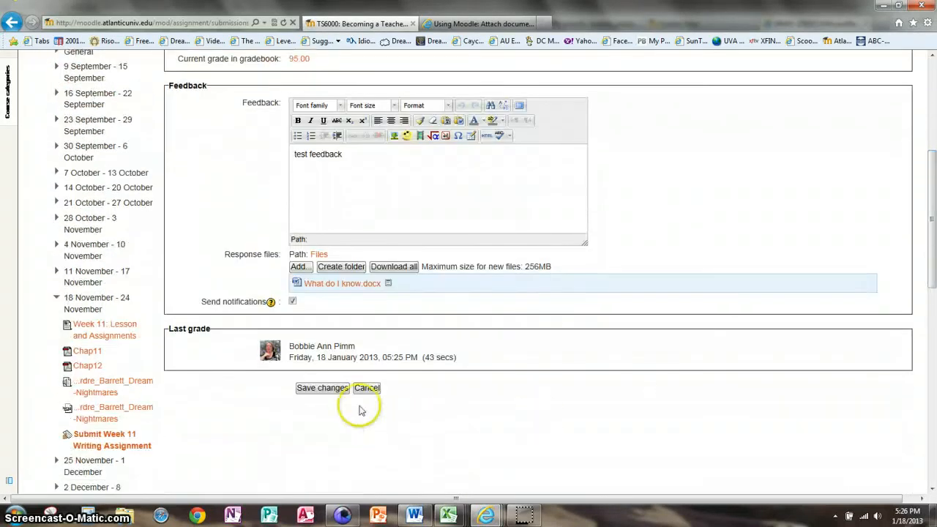
click(334, 392)
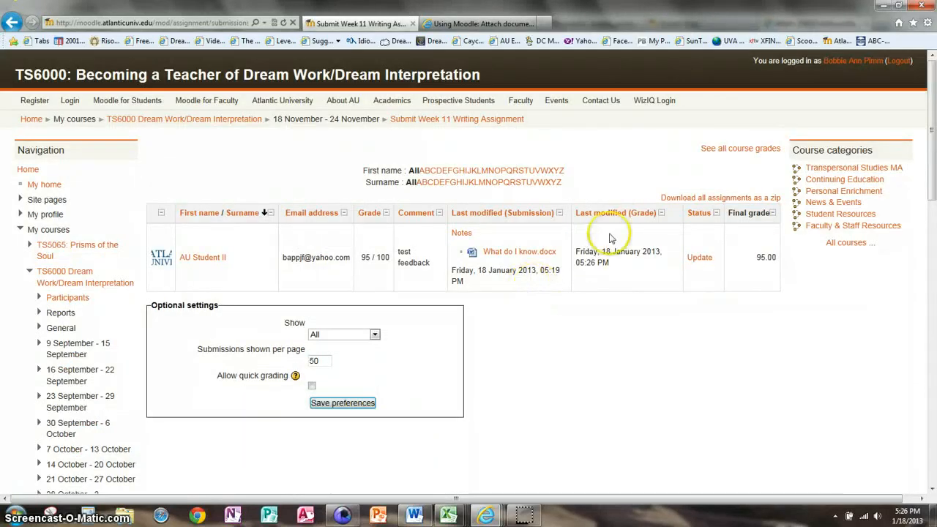
- Bring up the Grader report listing the student's Week 11 Writing grade as 95.00, course total 97.50
click(735, 148)
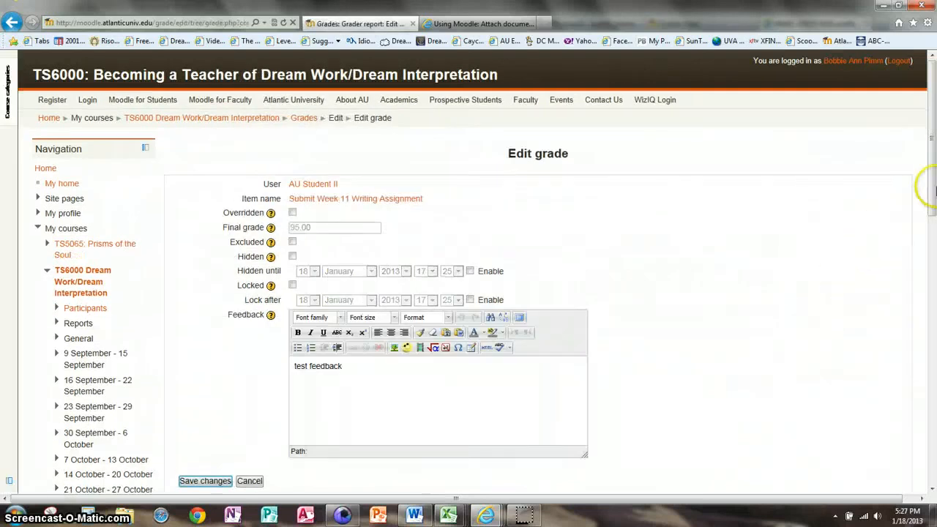
mouse_move(932, 187)
mouse_down()
mouse_move(932, 255)
mouse_move(929, 181)
mouse_up()
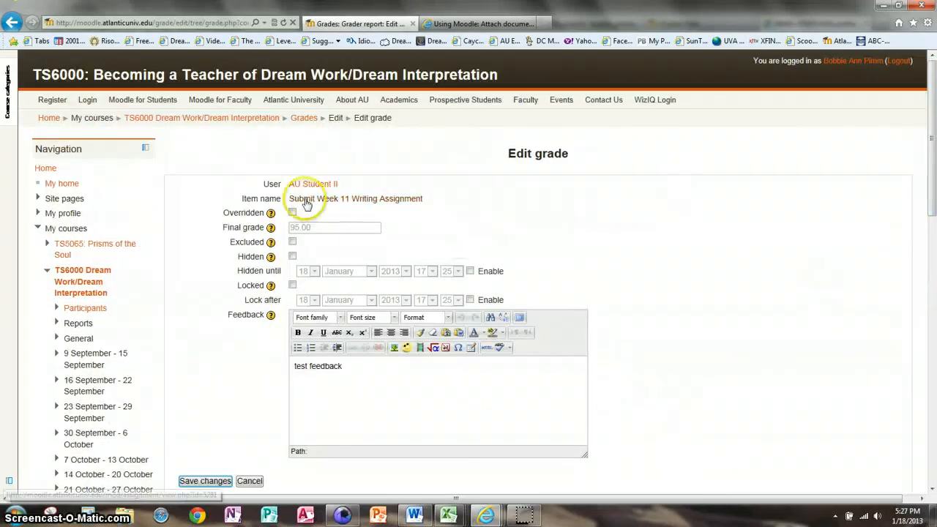
click(12, 22)
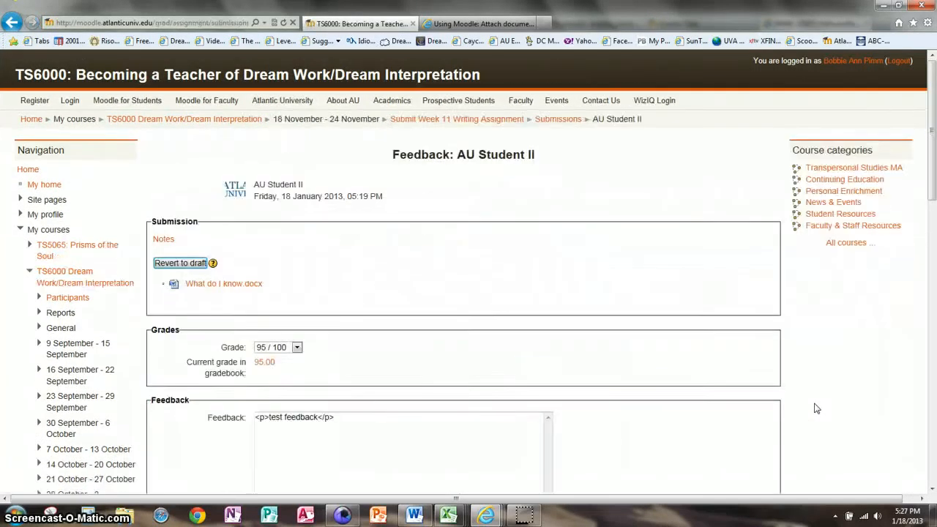
mouse_move(932, 189)
mouse_down()
mouse_move(932, 263)
mouse_move(933, 191)
mouse_up()
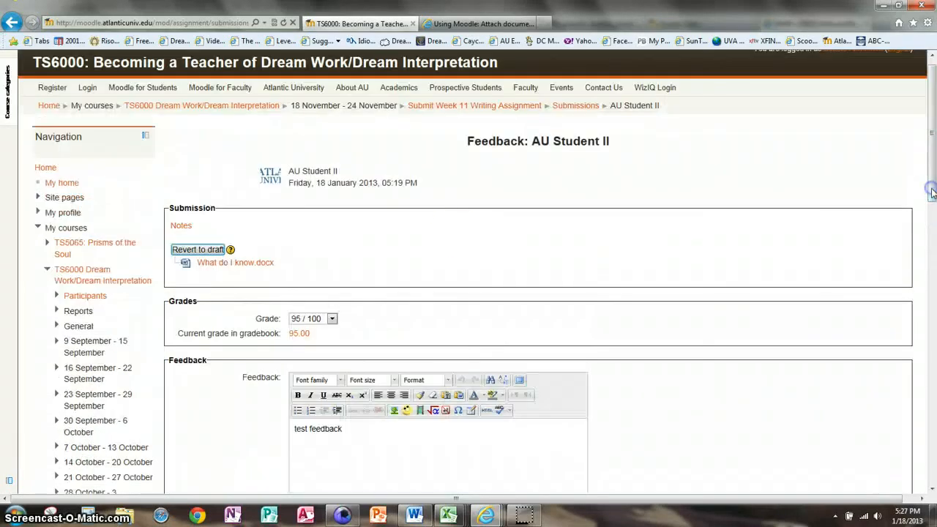
click(12, 22)
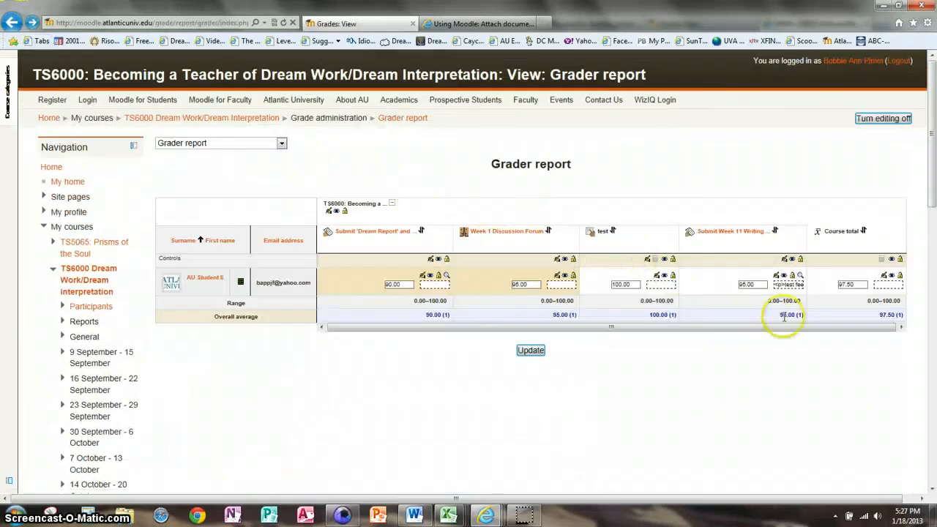
- Change the student's Week 11 Writing grade to 97.00 and confirm it is marked Overridden
click(717, 292)
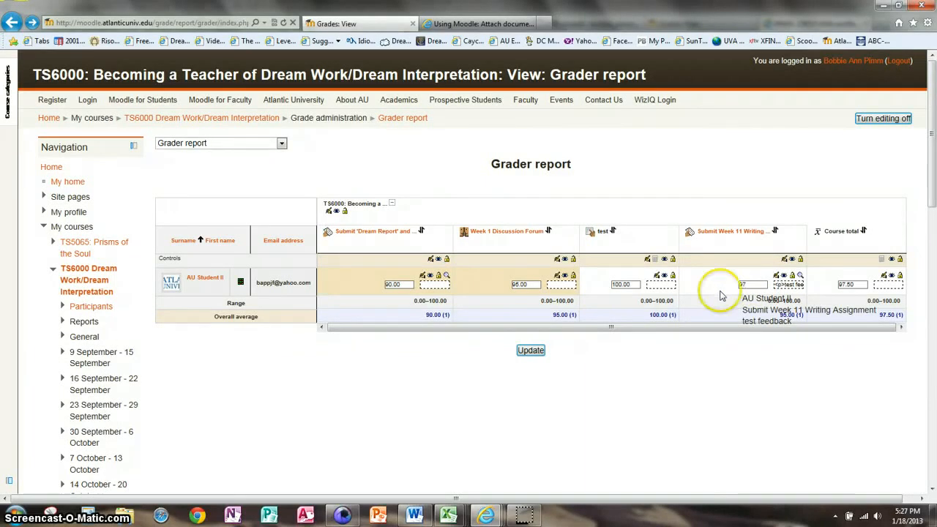
mouse_move(773, 287)
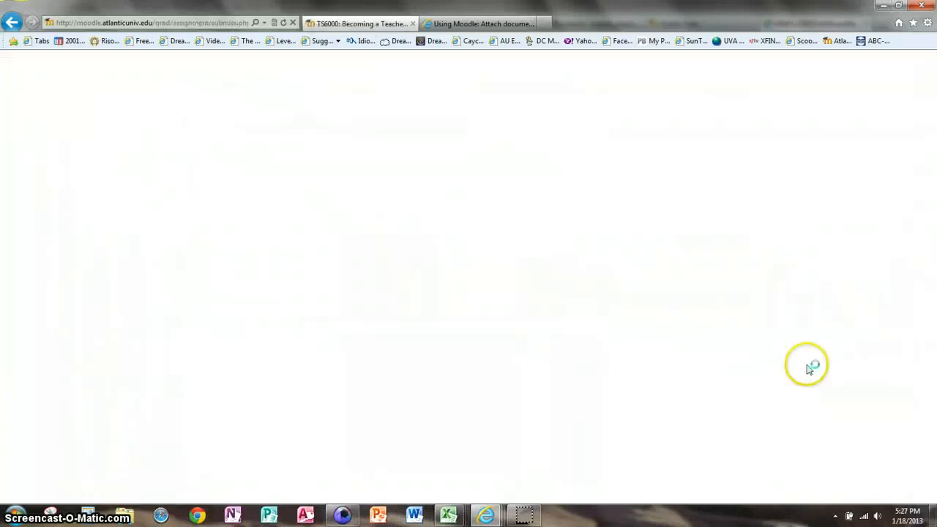
drag(930, 150, 934, 173)
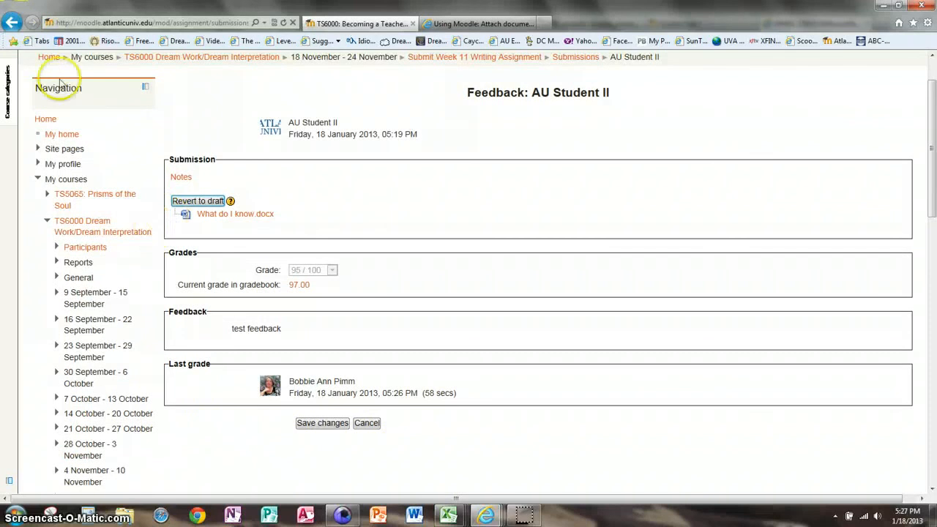
click(12, 22)
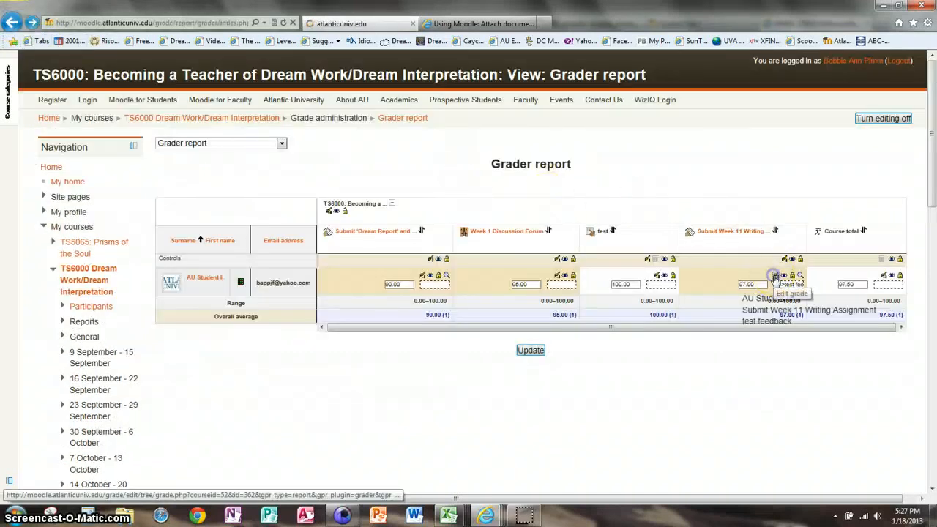
click(775, 277)
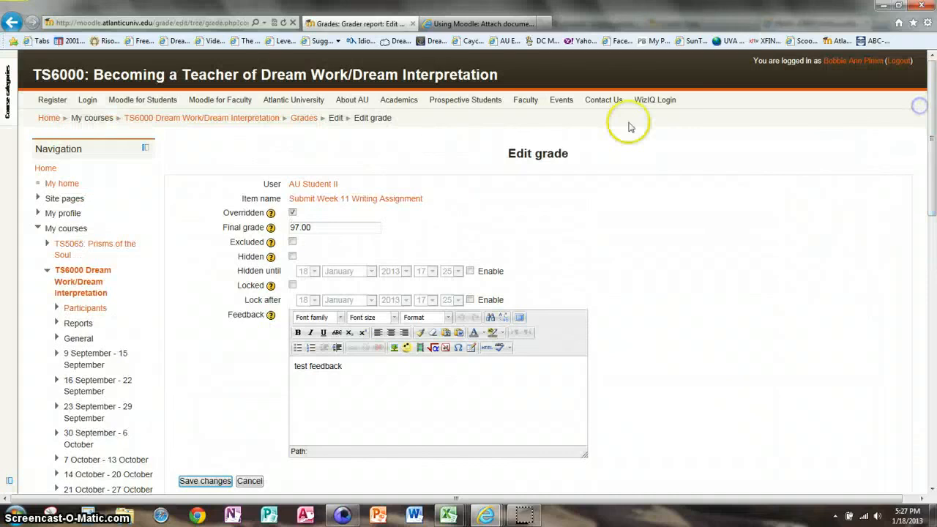
click(11, 21)
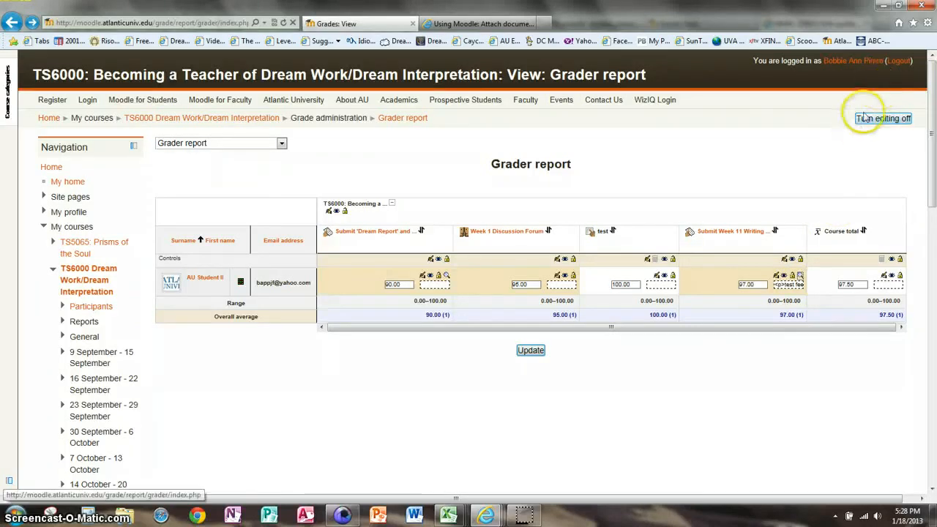
- Log out of the teacher account and sign in with the test student's username and password
click(900, 61)
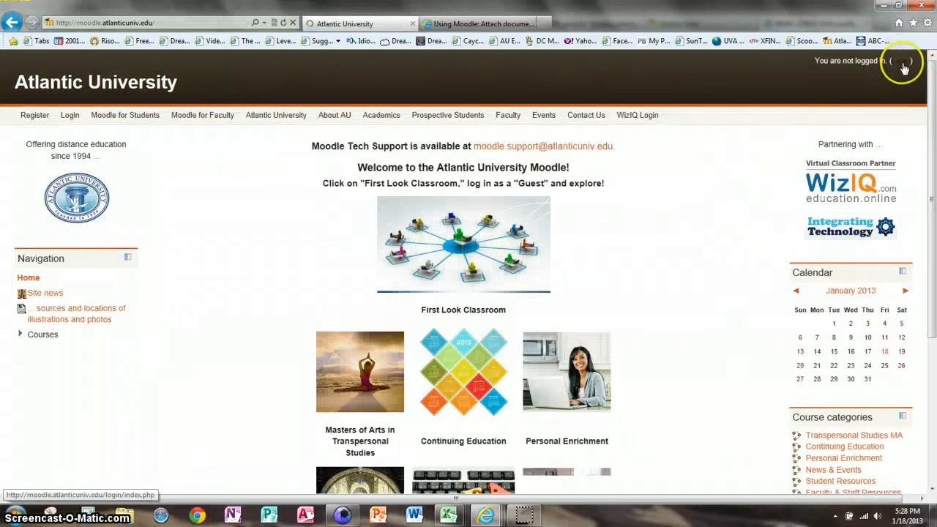
click(901, 61)
click(277, 239)
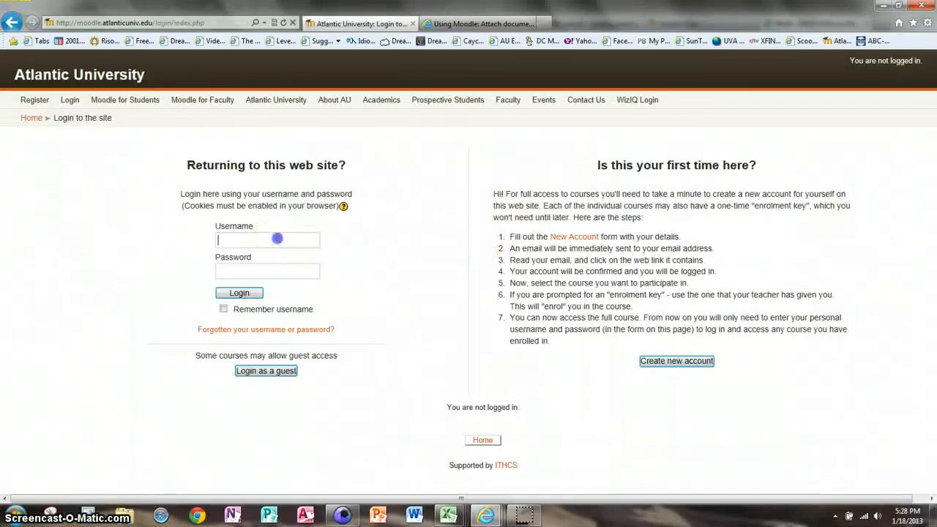
text(au)
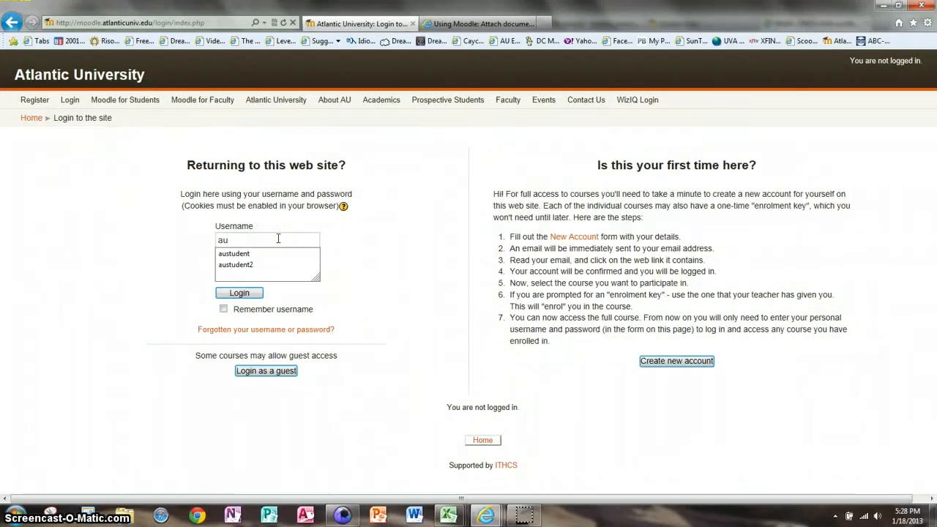
click(242, 265)
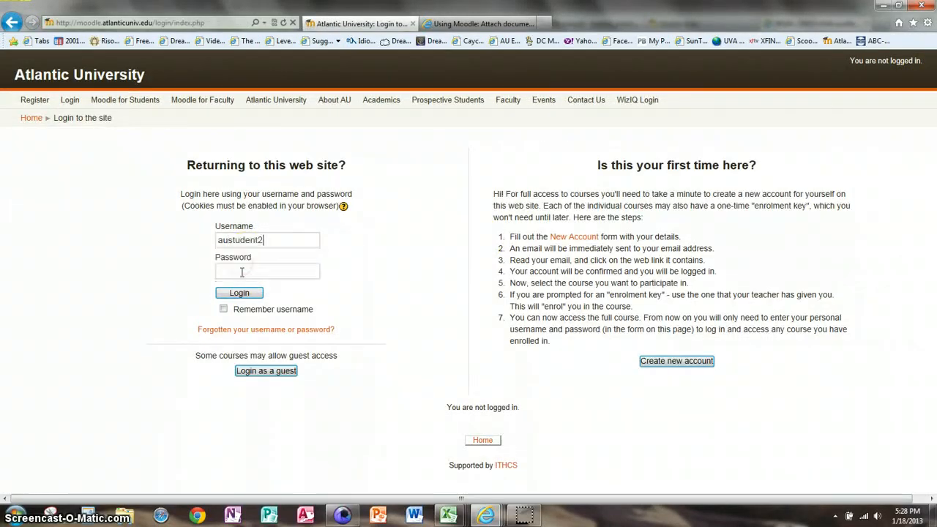
click(241, 272)
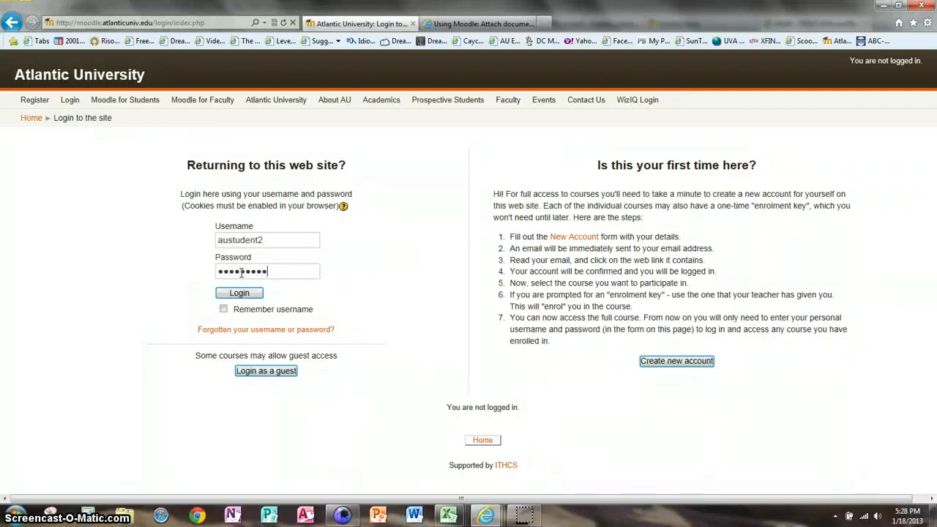
text(•)
click(240, 293)
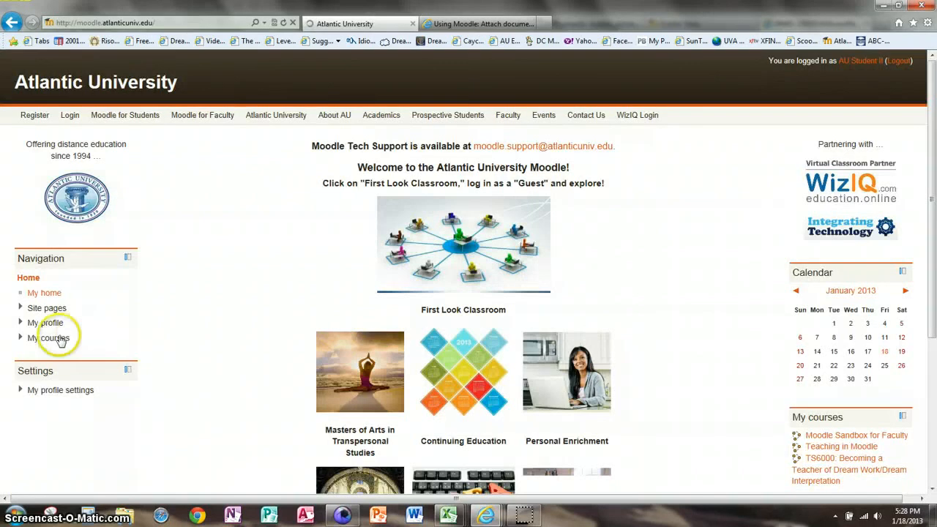
- From TS6000's Grades report, open the Week 11 Writing Assignment showing 97.00, 'test feedback' and What do I know.docx
click(49, 338)
click(61, 357)
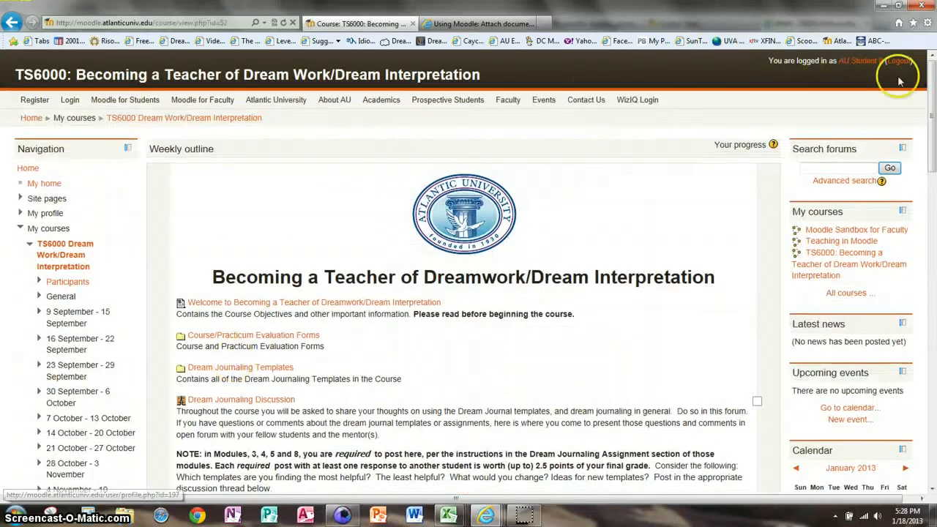
drag(930, 120, 932, 225)
click(48, 317)
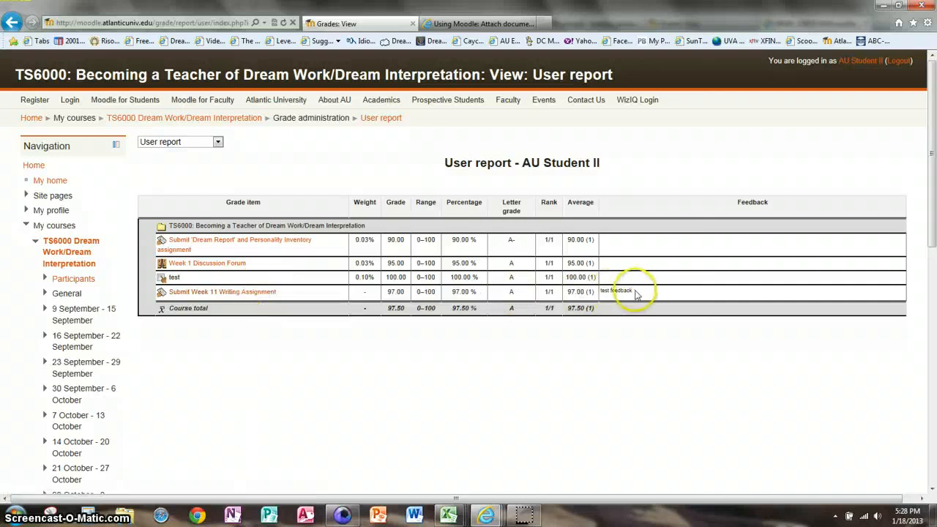
click(265, 291)
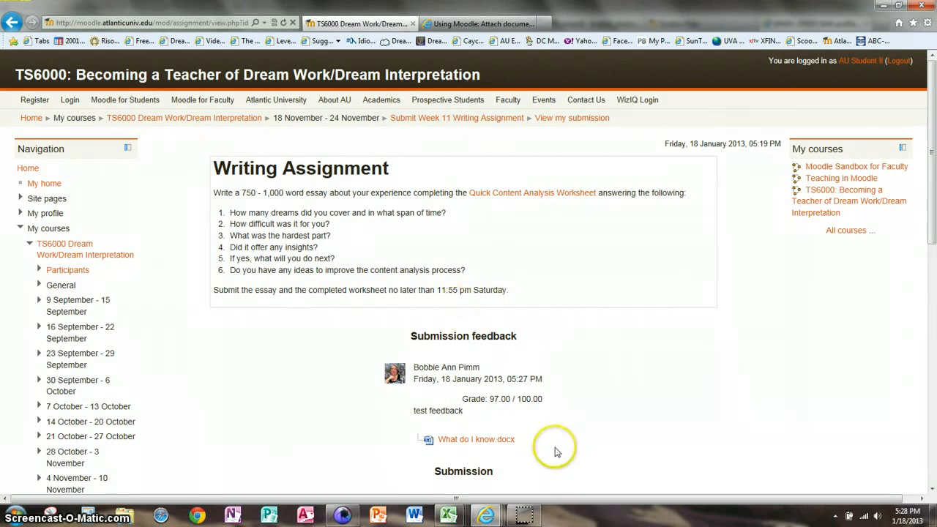
click(470, 447)
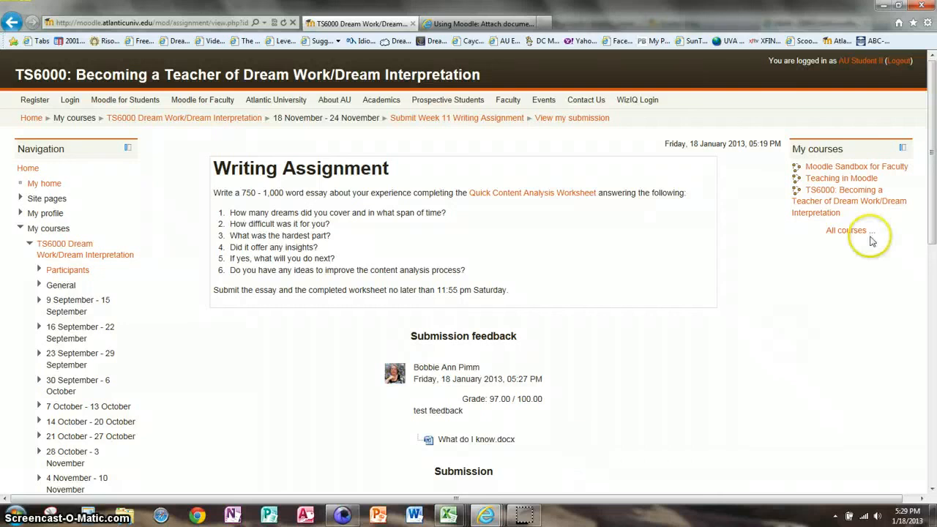
drag(931, 230, 932, 308)
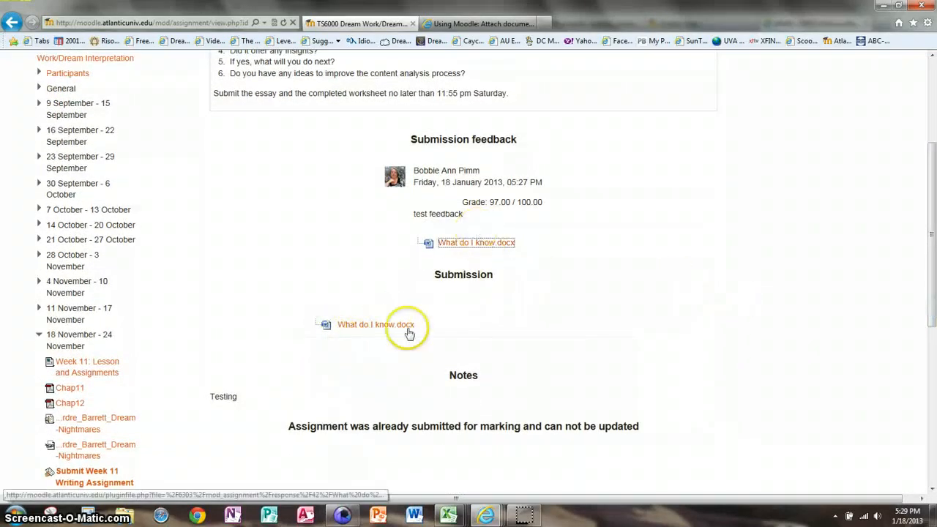
click(474, 246)
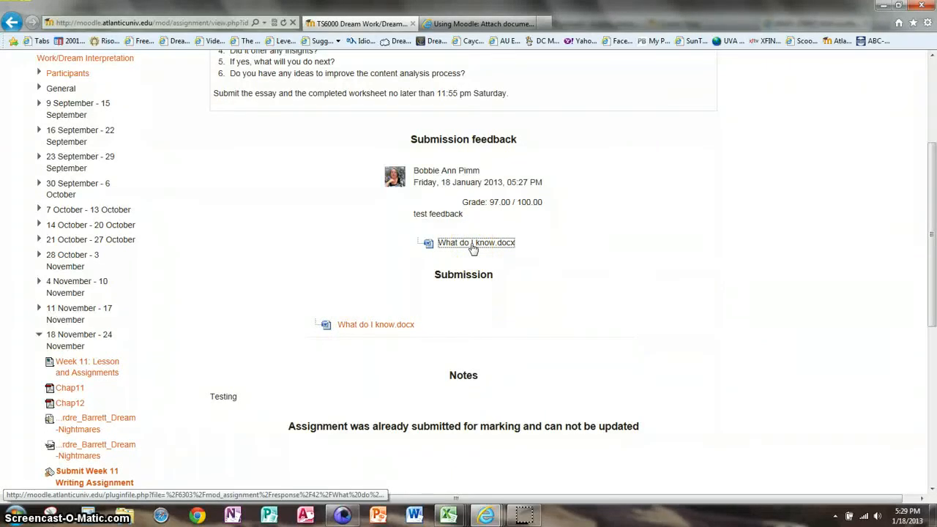
scroll(920, 64, up, 3)
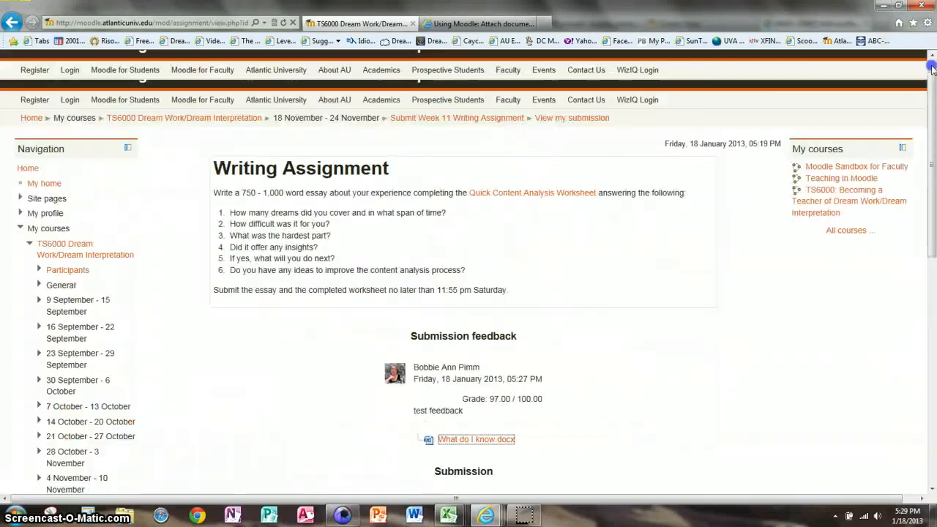